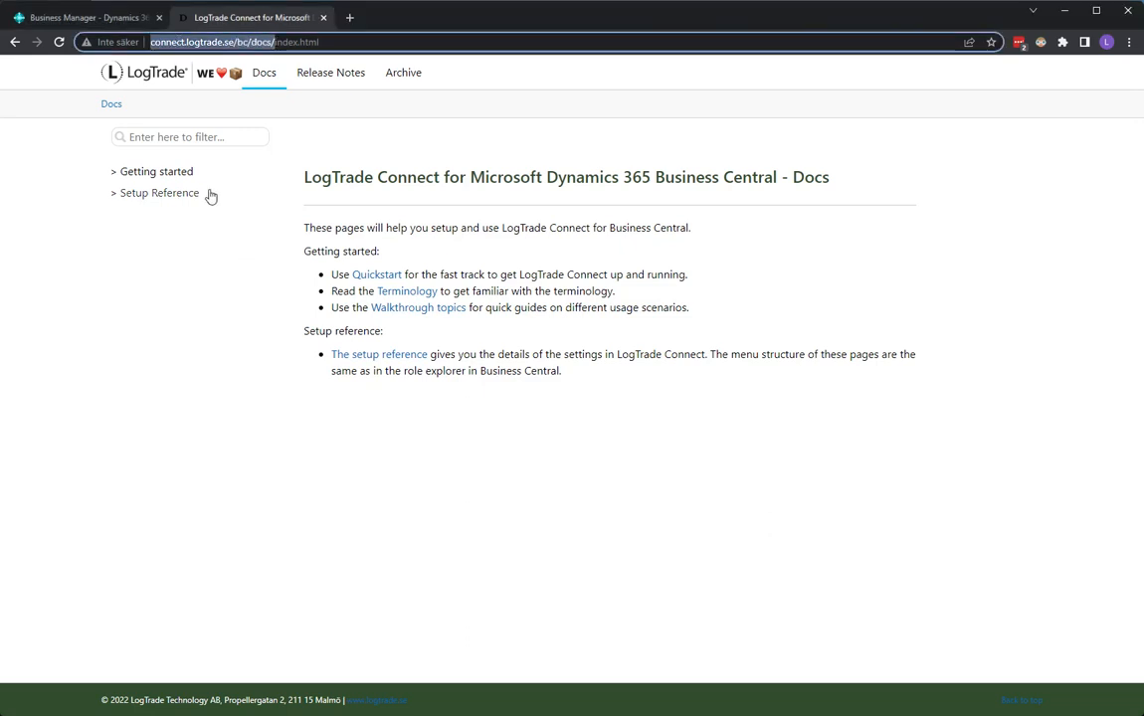
# - Open the Sales order validation walkthrough under Getting started and read its manual validation workflow
pyautogui.click(121, 172)
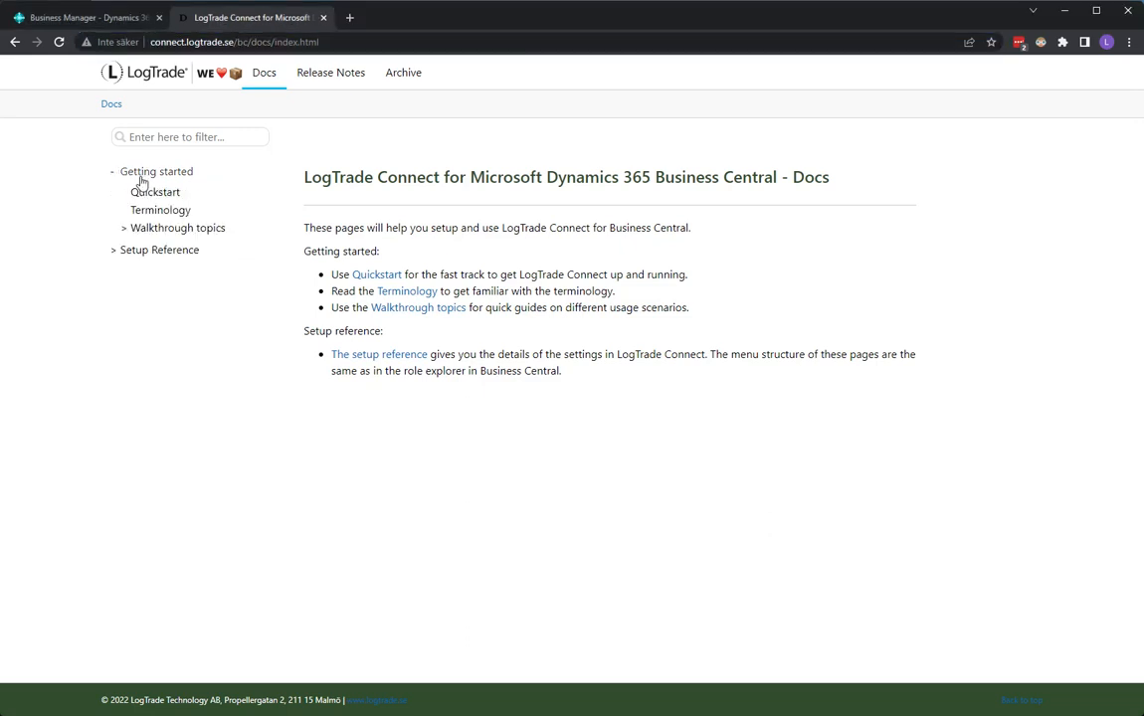
pyautogui.click(147, 231)
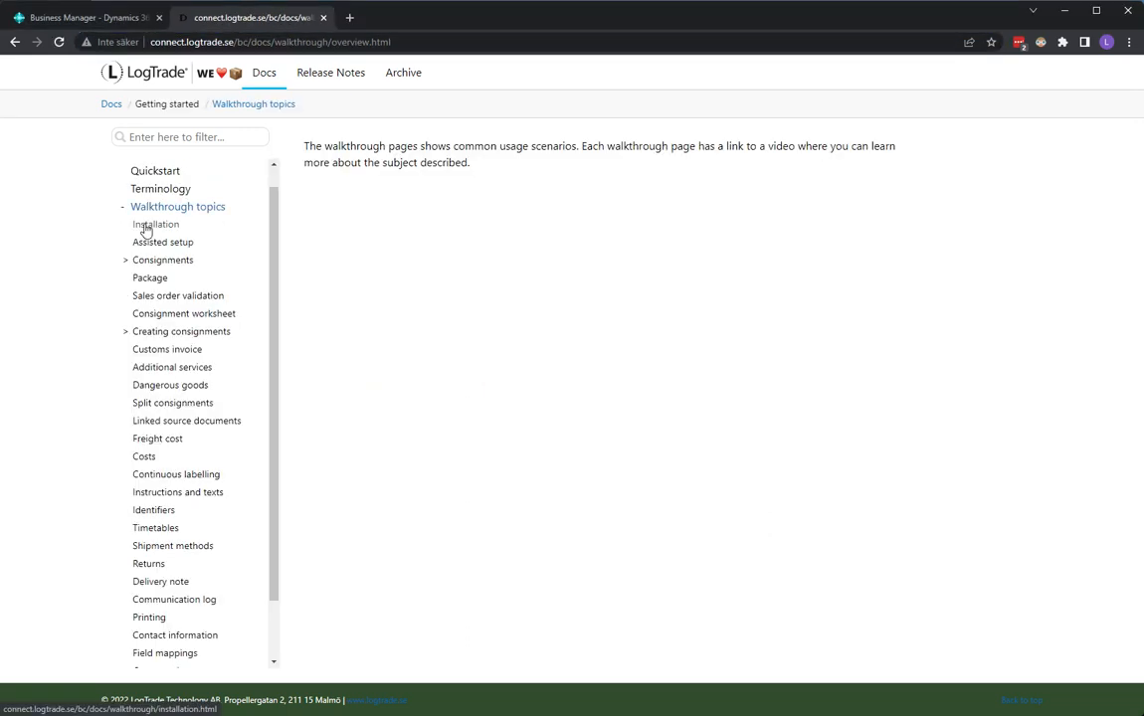
pyautogui.click(174, 298)
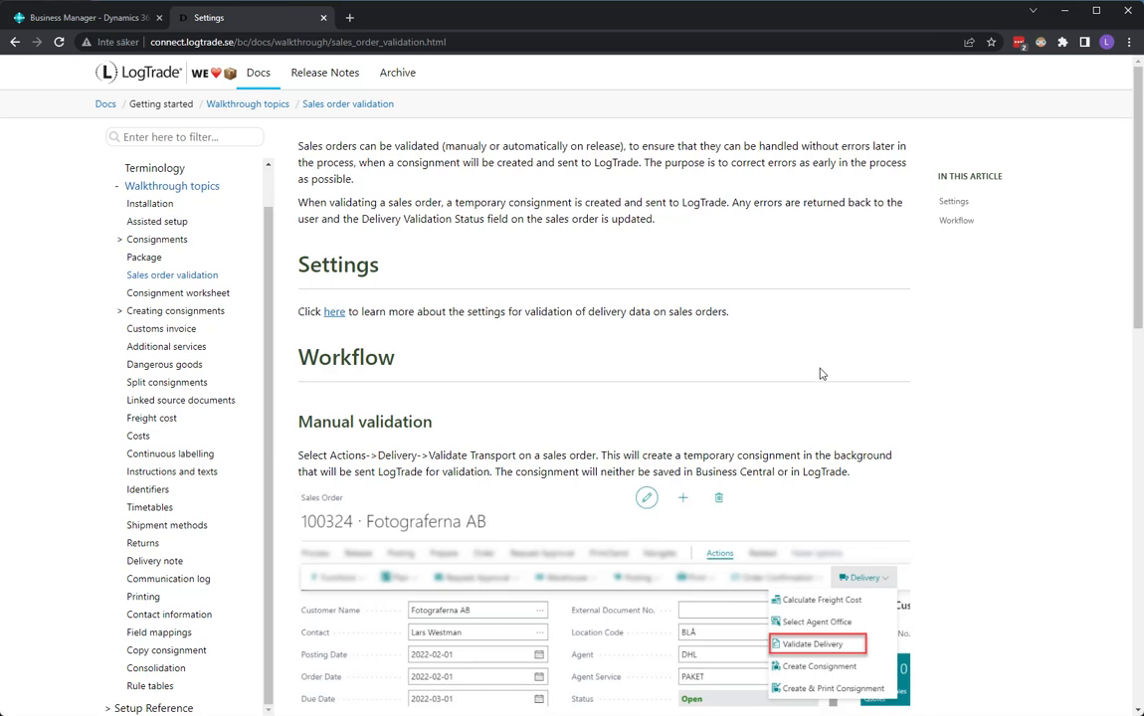
pyautogui.scroll(-2, 901, 418)
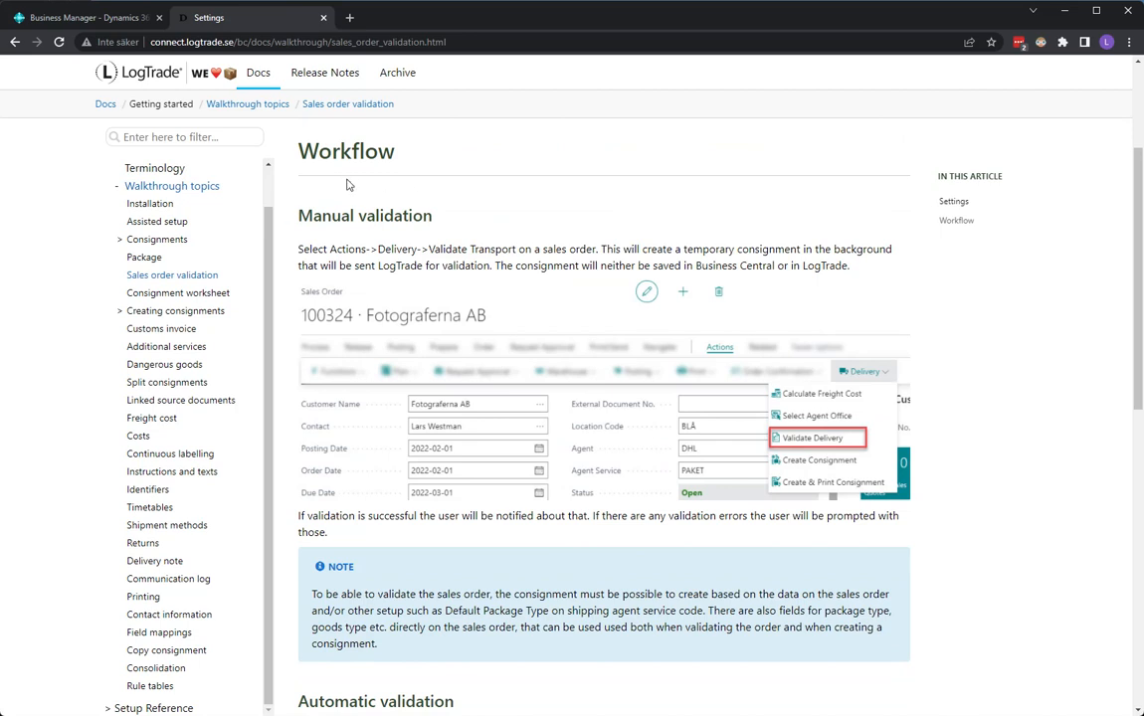
# - Switch to Business Central and create a new sales order for the customer Adatum Corporation
pyautogui.click(119, 18)
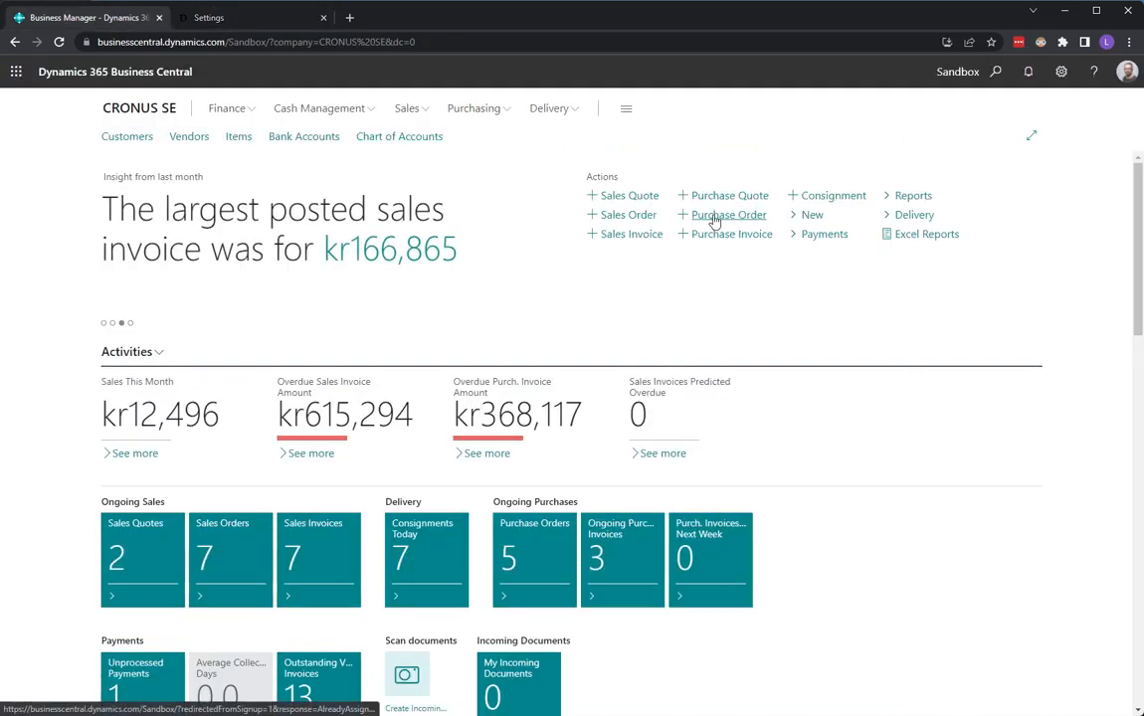
pyautogui.click(624, 216)
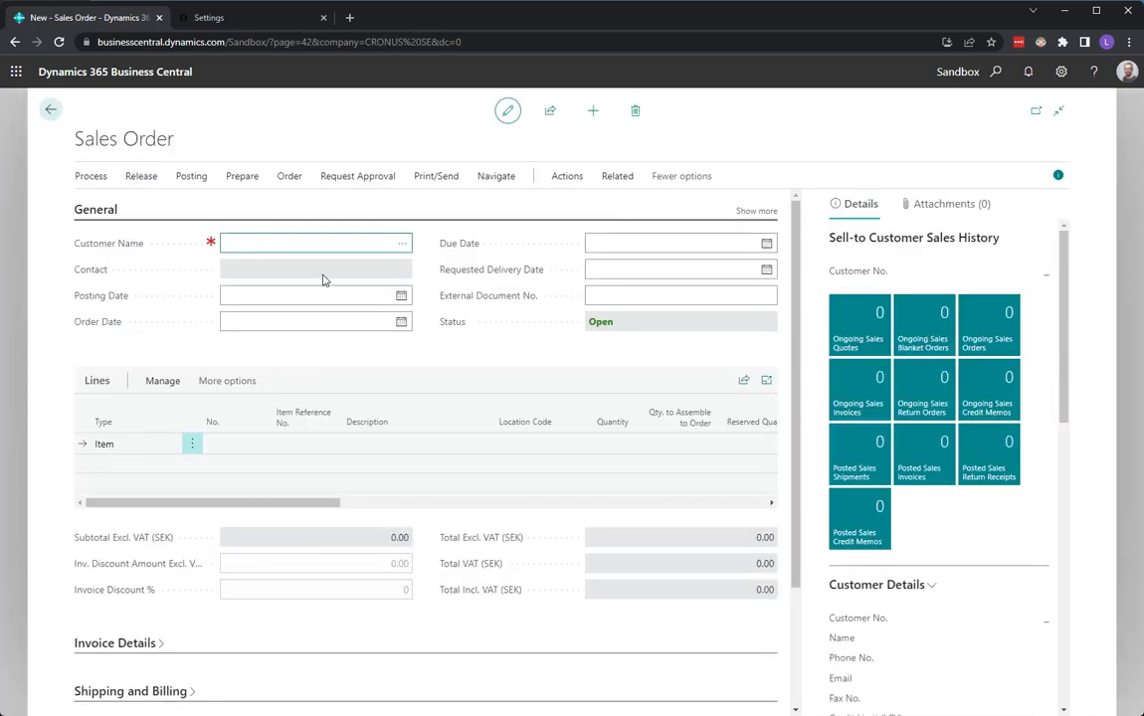
pyautogui.write('10000')
pyautogui.press('Tab')
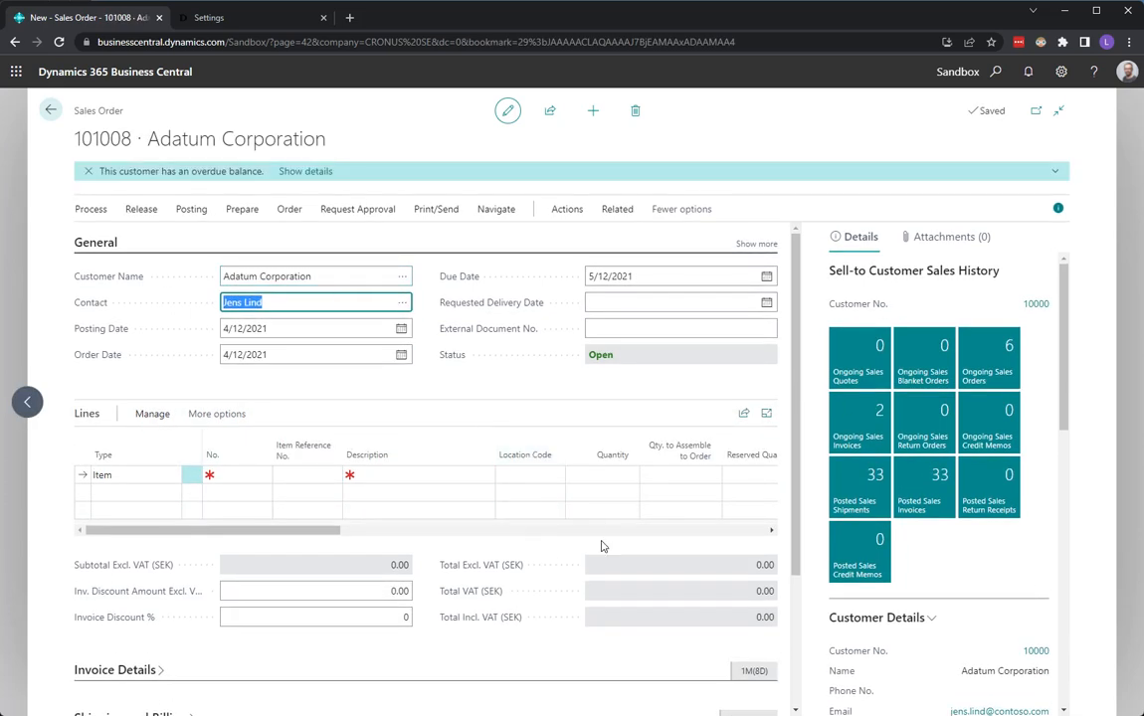
# - Review the order's shipping agent and agent service under Shipping and Billing, including the full list of DHL services
pyautogui.scroll(-2, 498, 527)
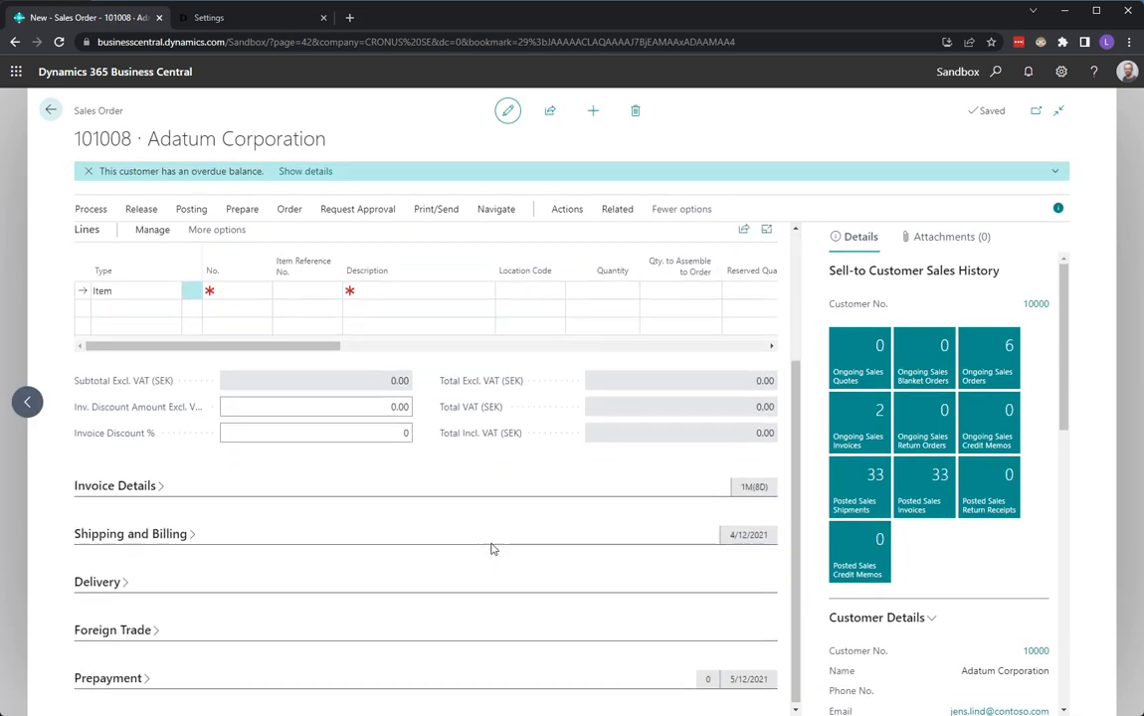
pyautogui.click(132, 534)
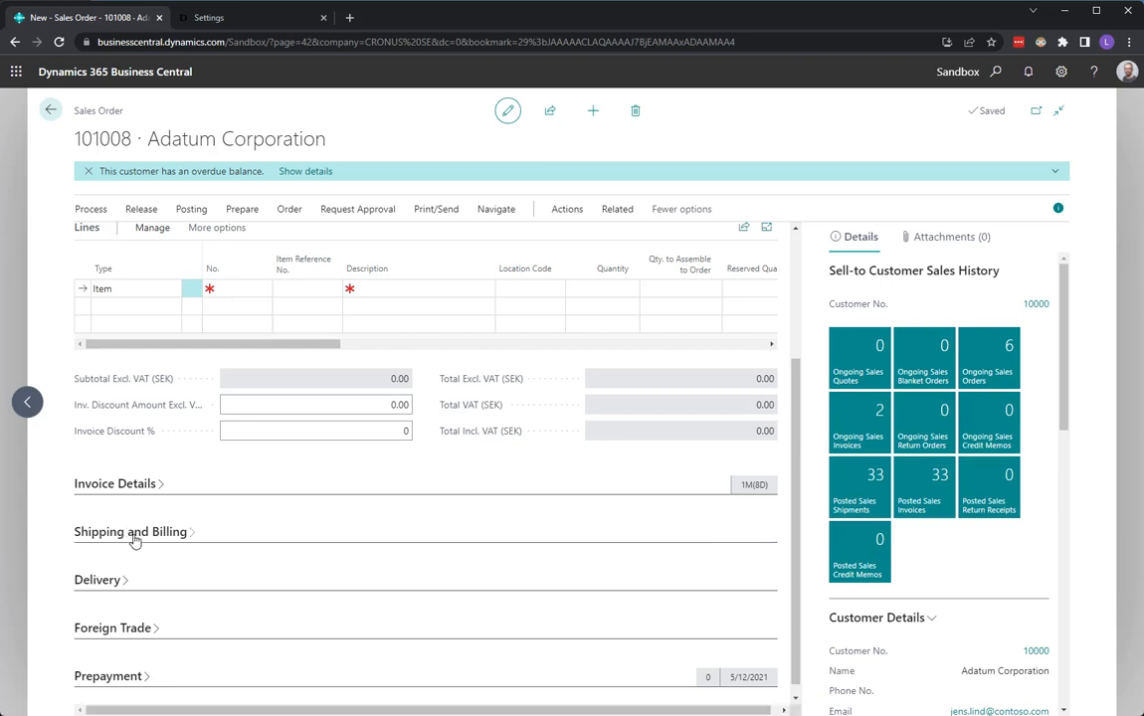
pyautogui.scroll(-3, 569, 651)
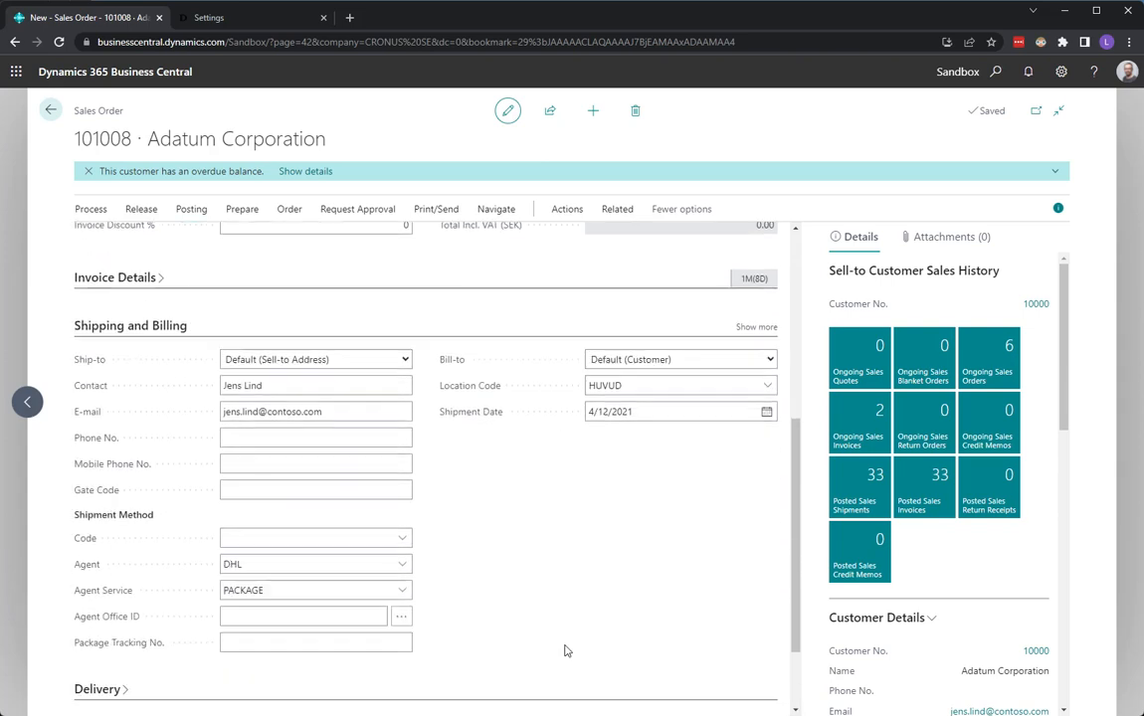
pyautogui.click(257, 454)
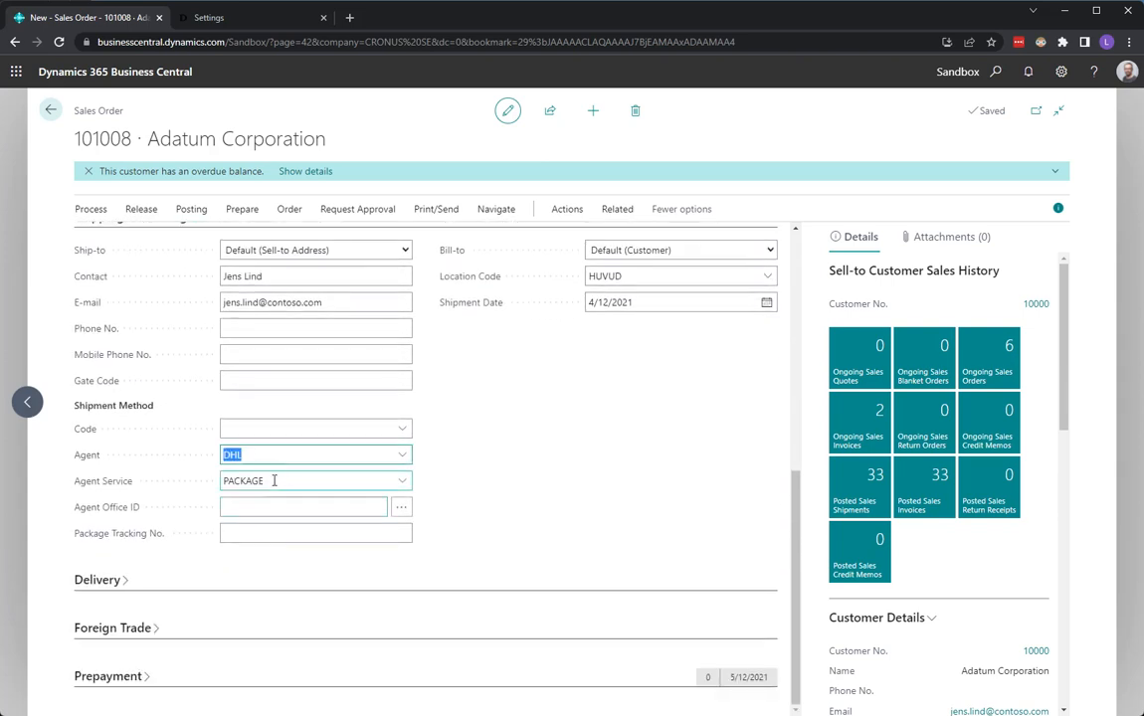
pyautogui.click(274, 484)
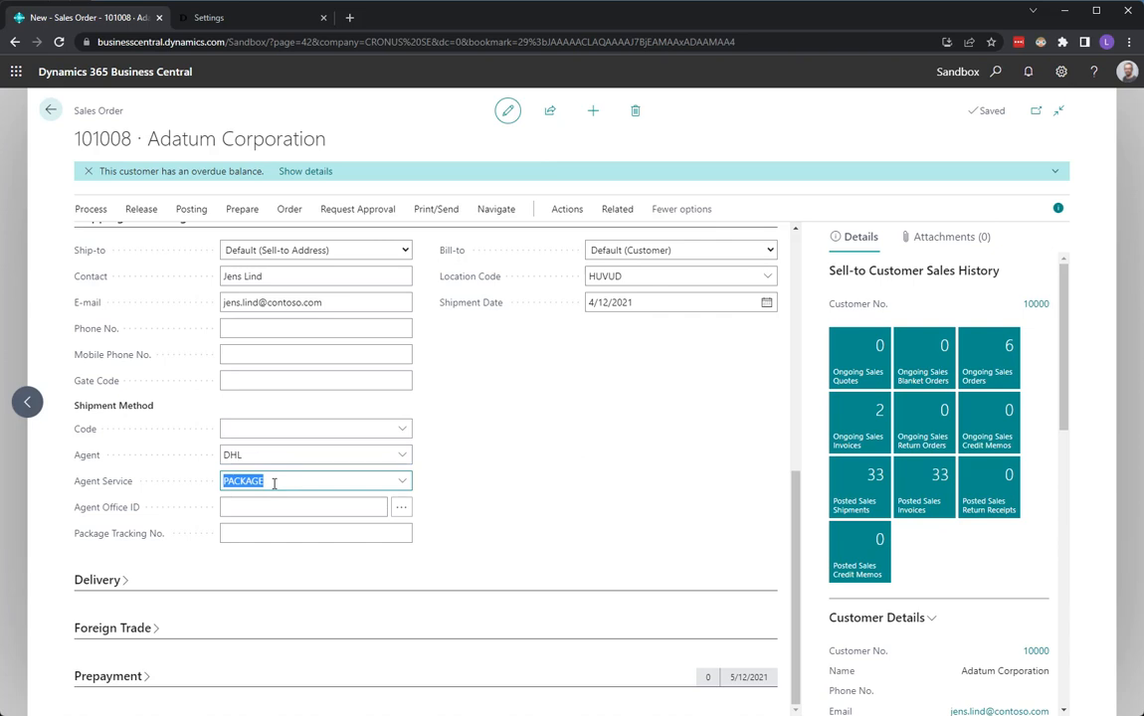
pyautogui.click(403, 484)
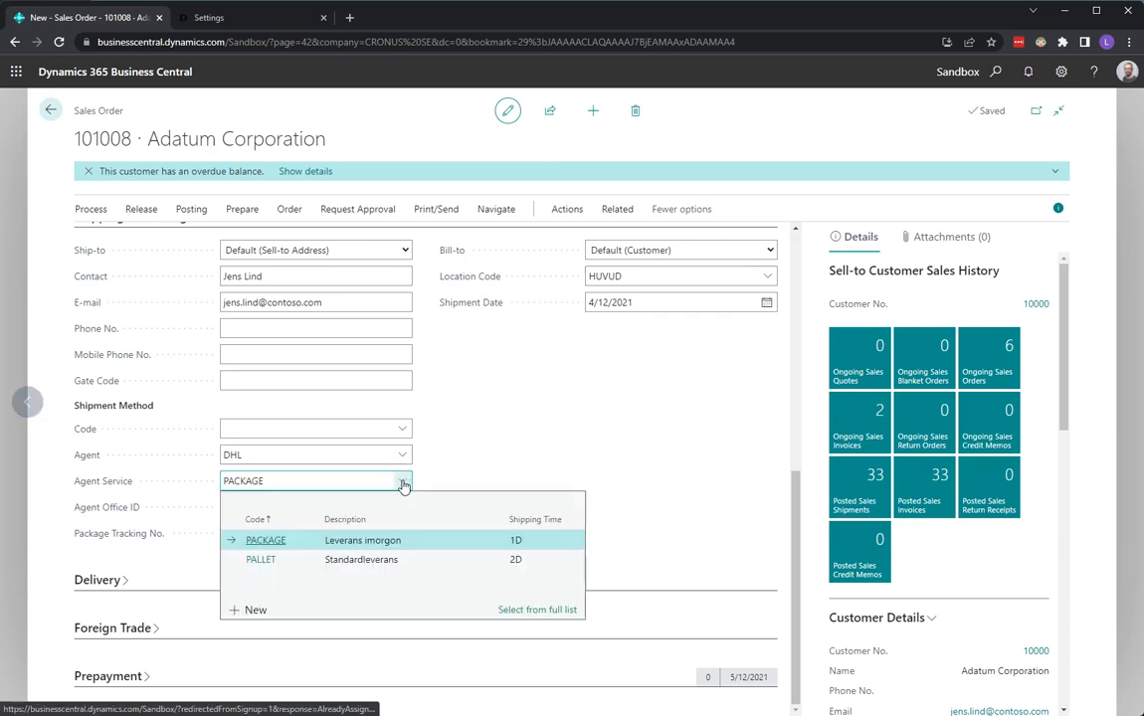
pyautogui.click(536, 613)
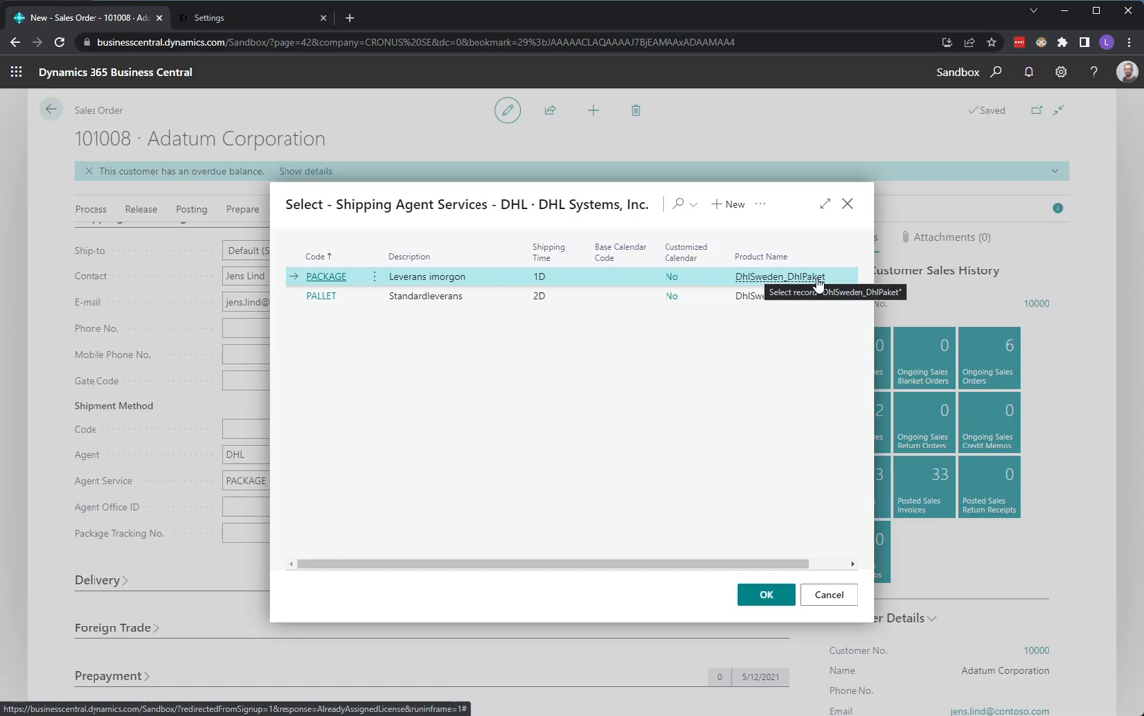
pyautogui.click(846, 203)
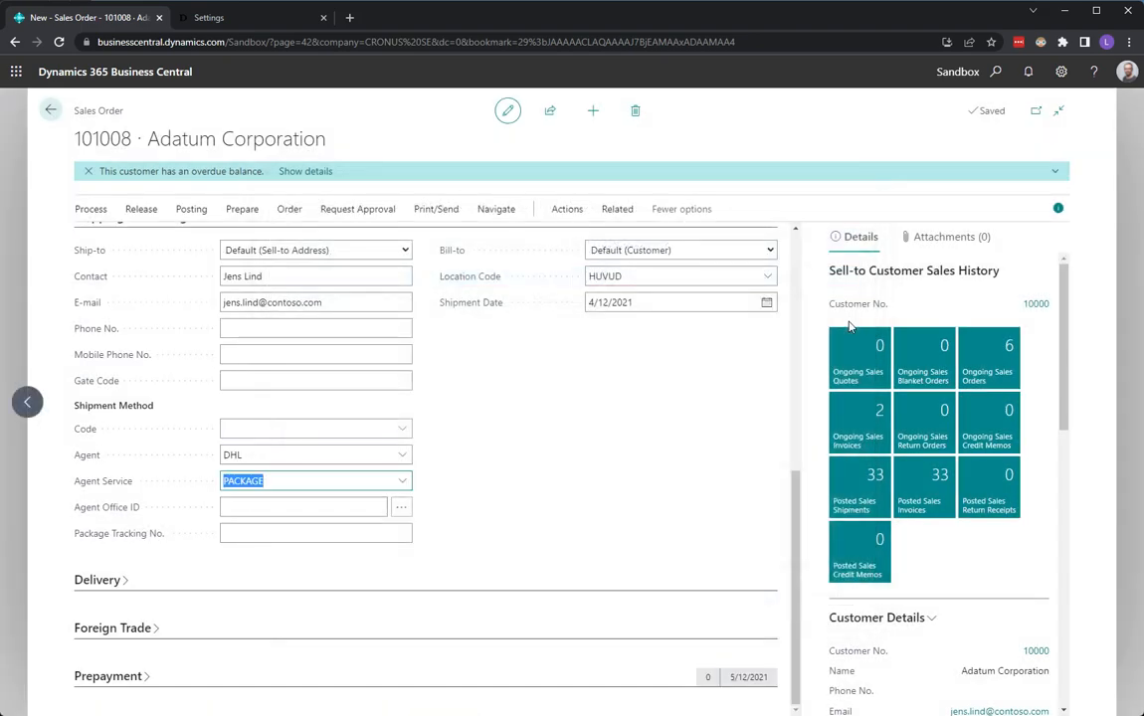
# - Add item 1896-S to the first sales order line
pyautogui.scroll(3, 544, 550)
pyautogui.scroll(2, 544, 552)
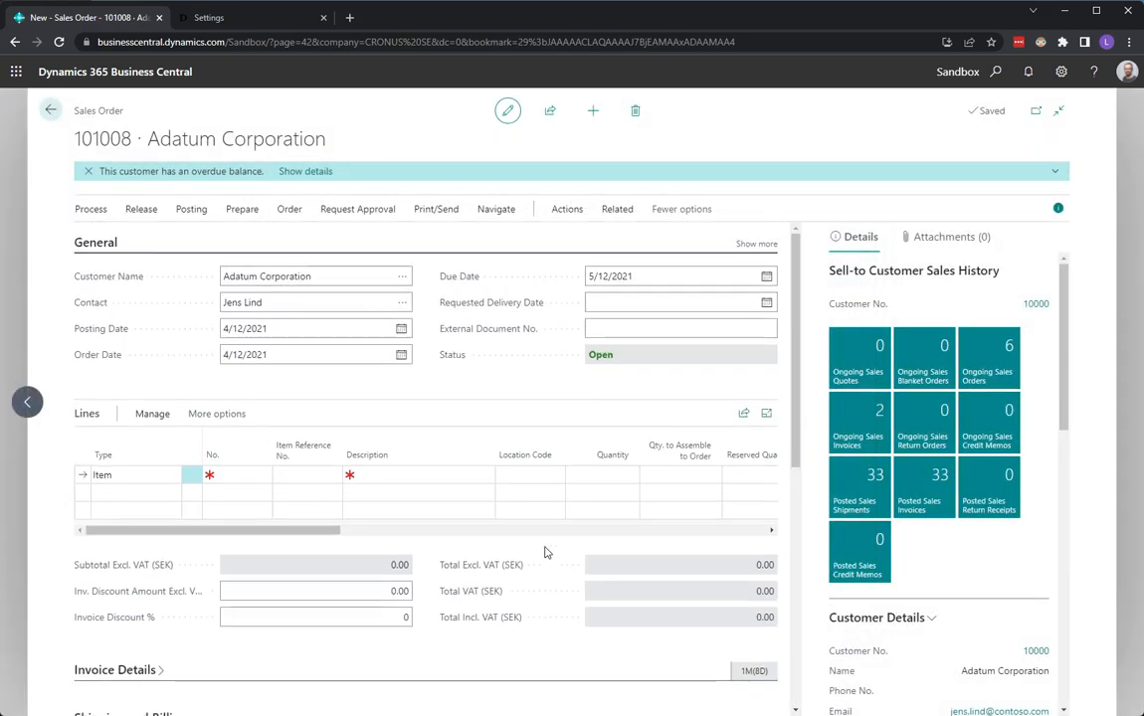
pyautogui.scroll(-1, 525, 517)
pyautogui.scroll(1, 438, 397)
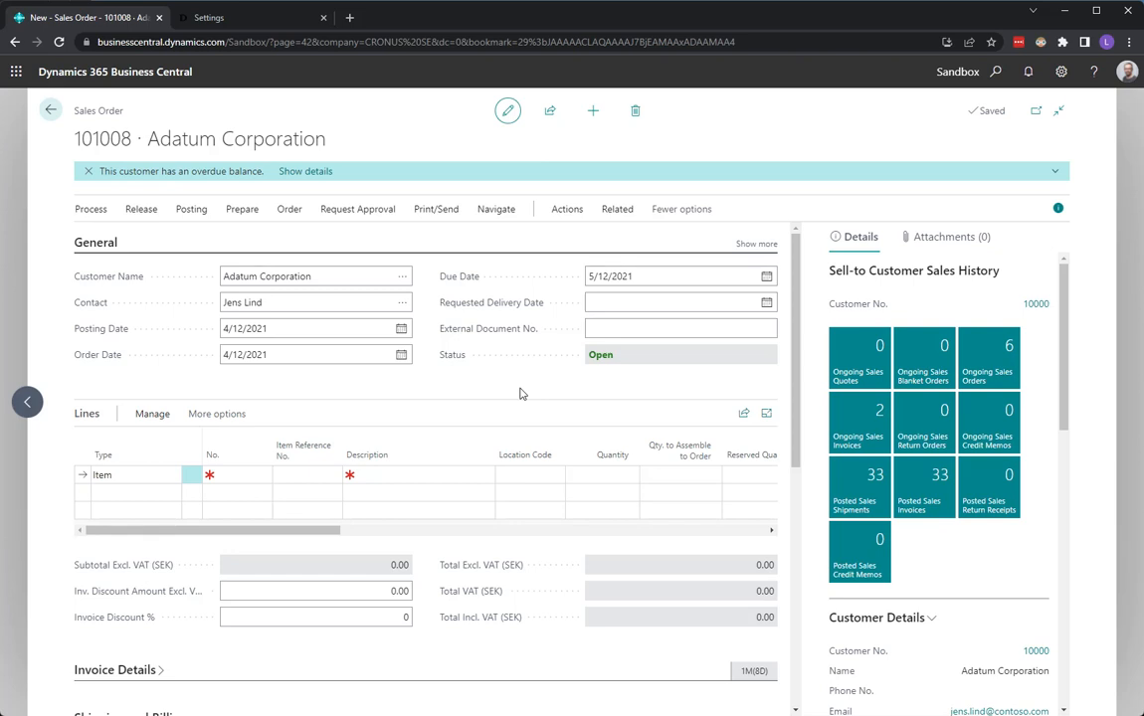
pyautogui.click(238, 474)
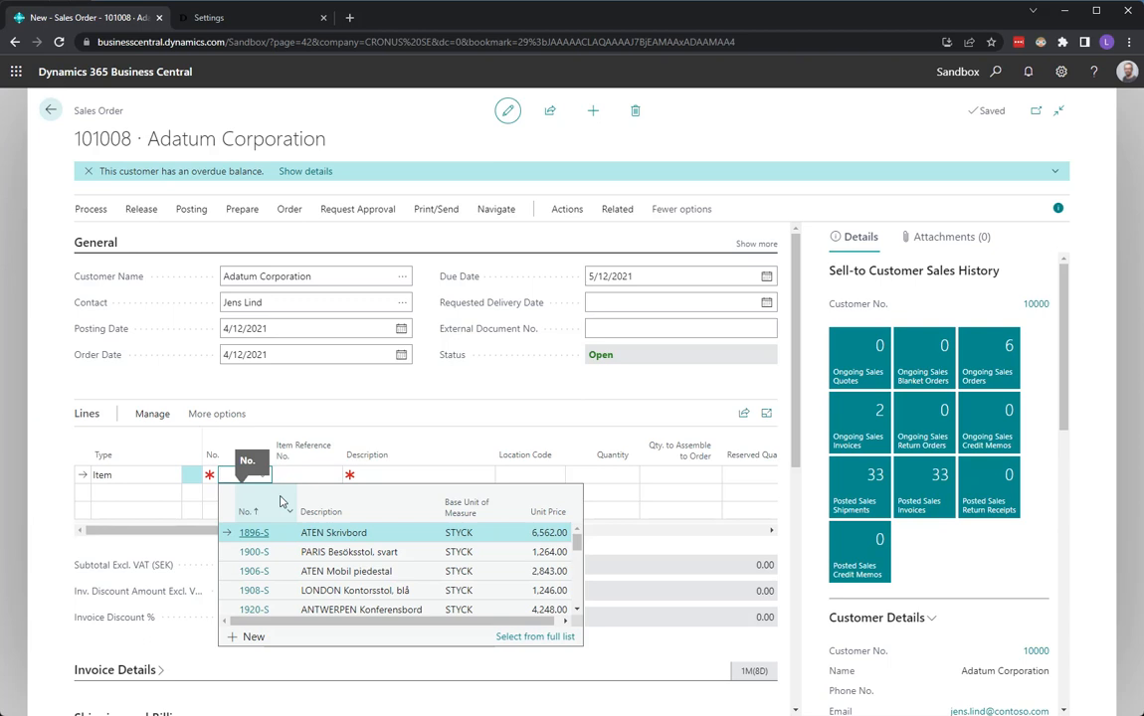
pyautogui.click(323, 536)
pyautogui.press('Tab')
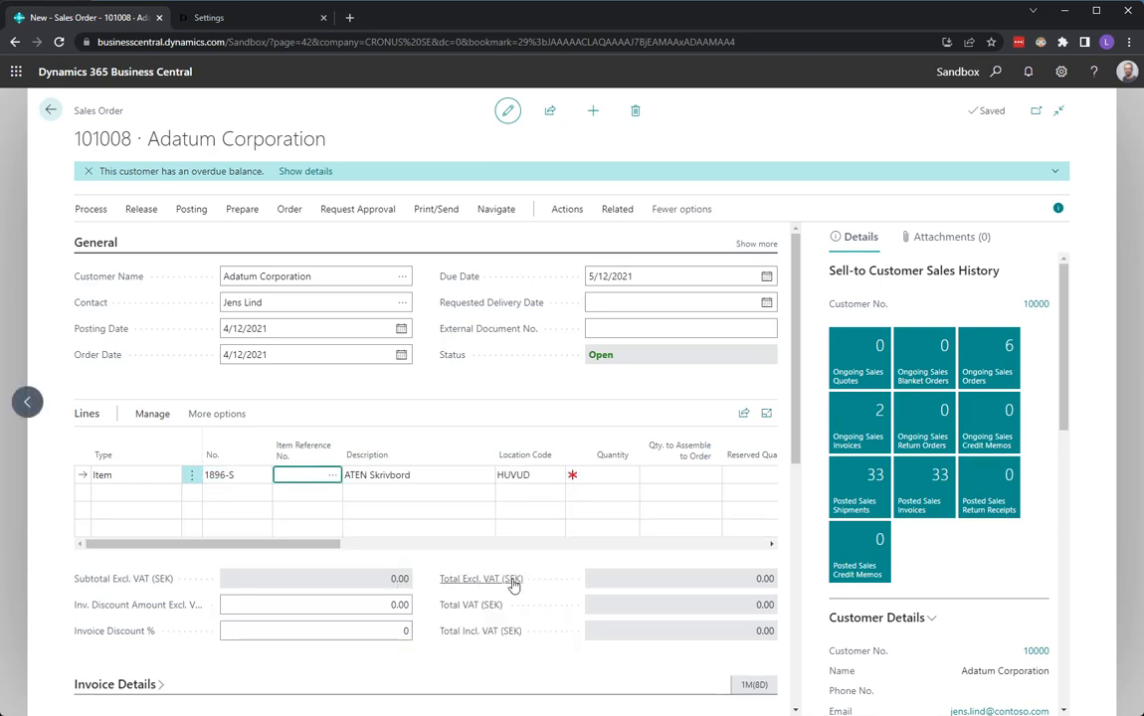
# - Change the item line's description to "ATEN Desk" and set its quantity to 1
pyautogui.press('Tab')
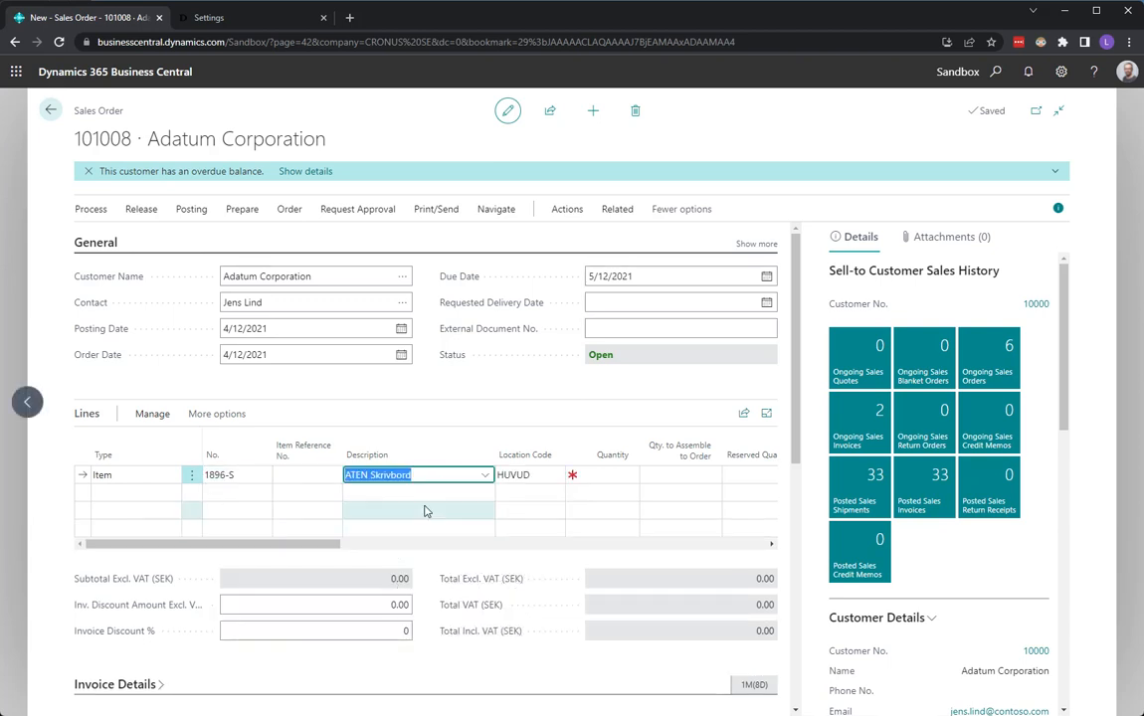
pyautogui.write('ATEN Des')
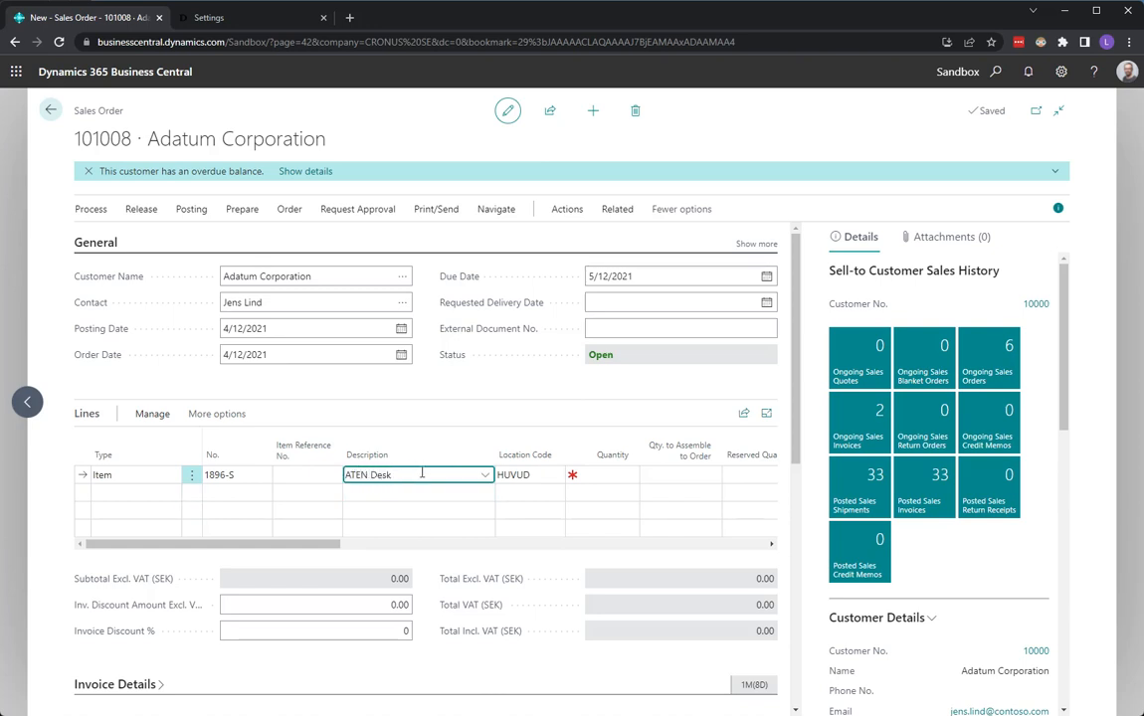
pyautogui.write('k')
pyautogui.press('Tab')
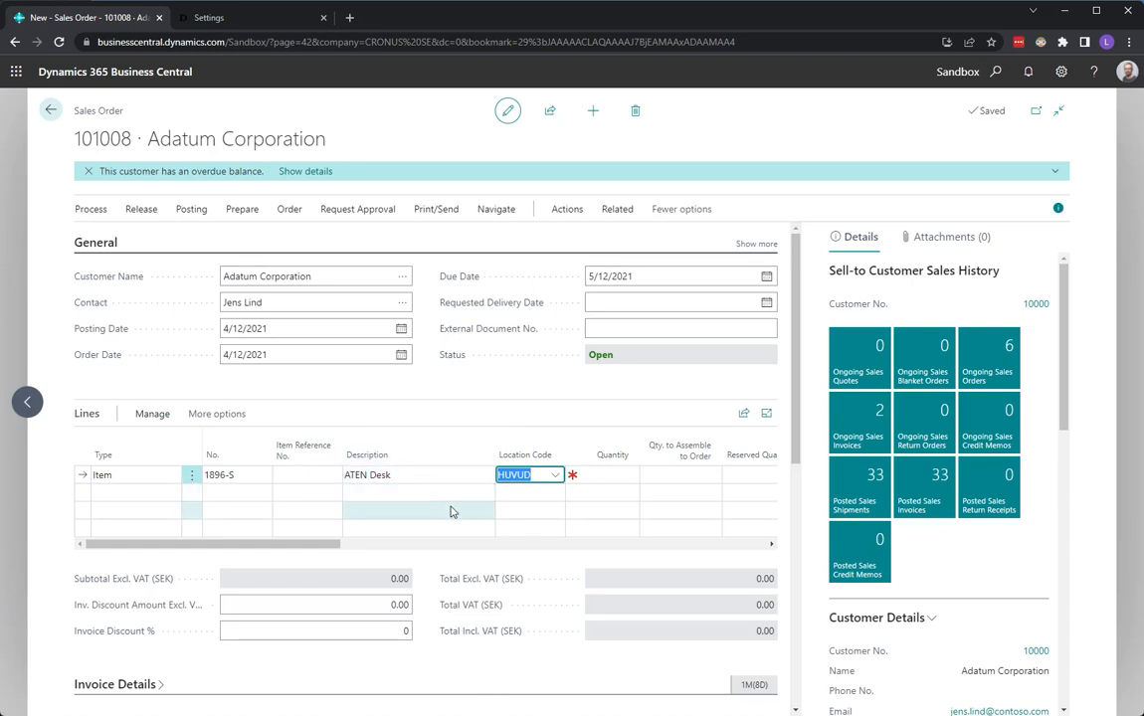
pyautogui.press('Tab')
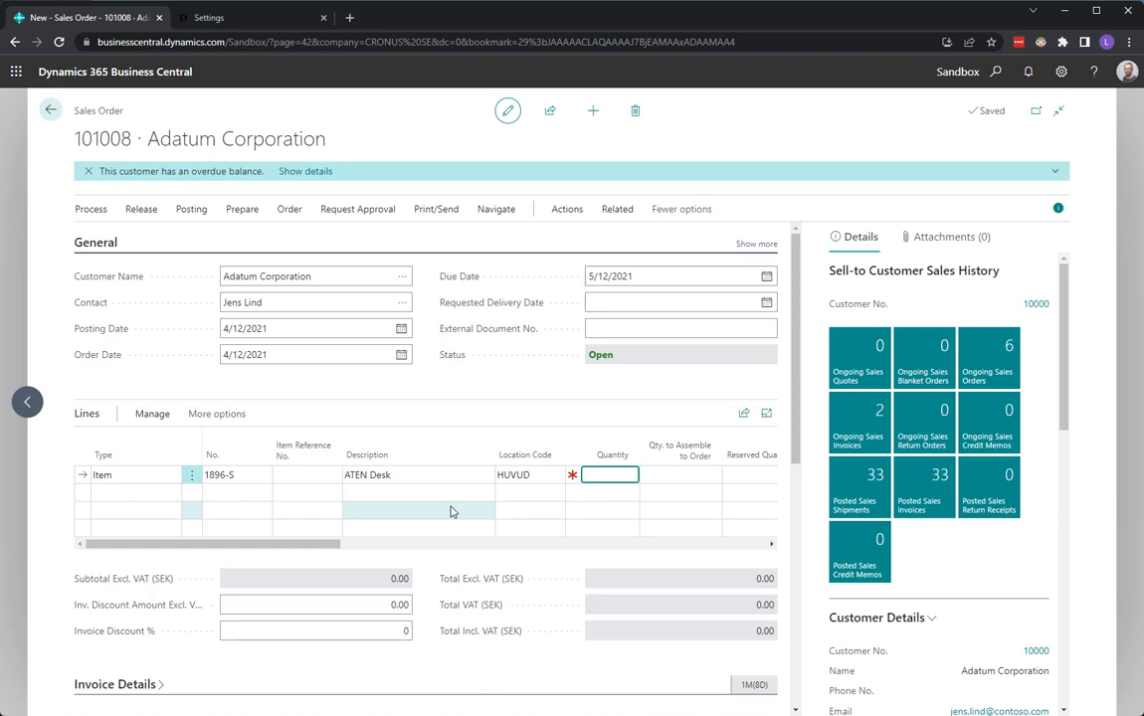
pyautogui.write('1')
pyautogui.press('Tab')
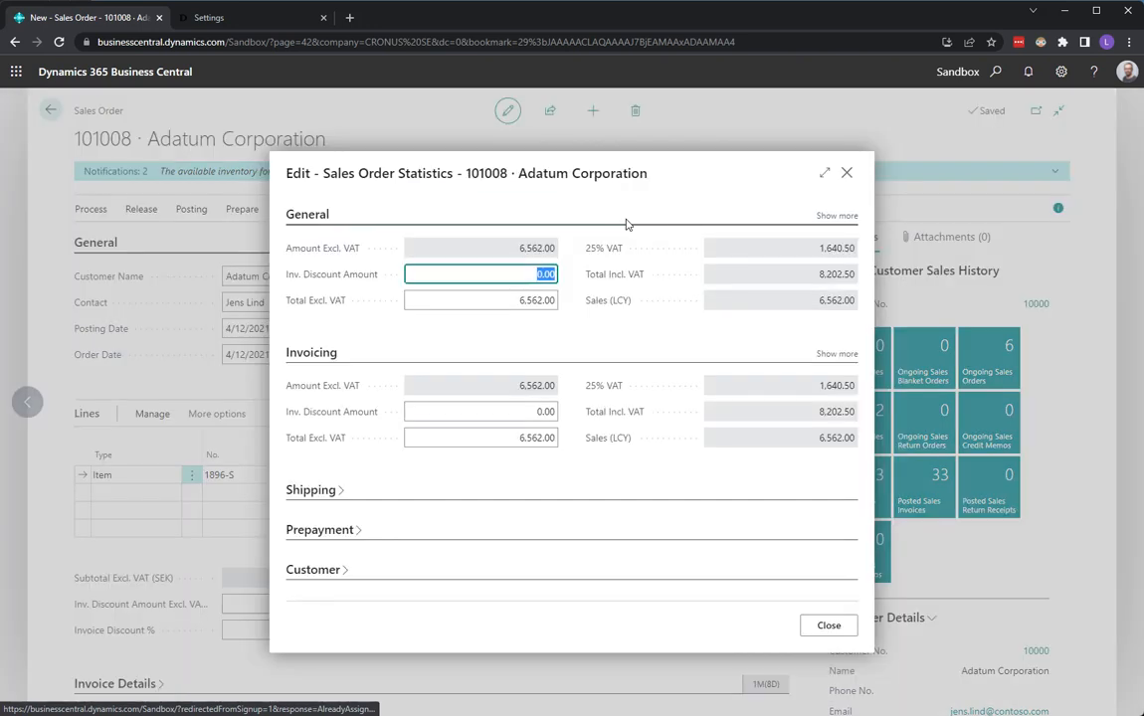
# - Examine the expanded Shipping details in the sales order statistics, including weight and volume, and close the statistics
pyautogui.click(326, 496)
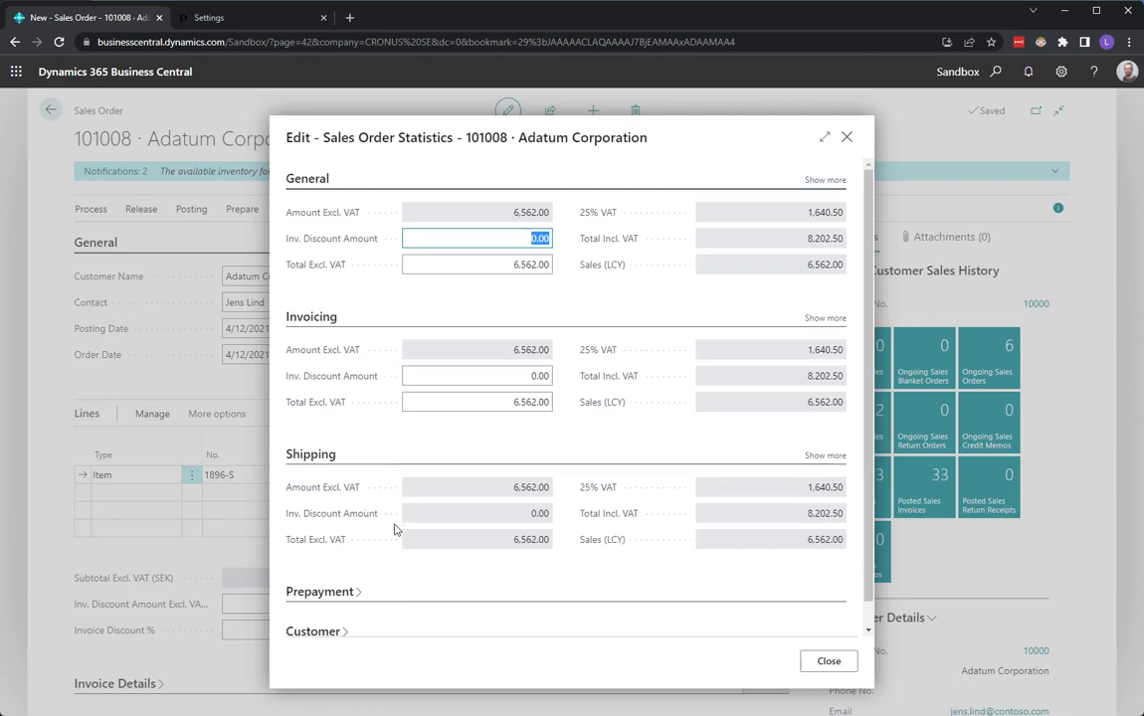
pyautogui.scroll(-1, 394, 529)
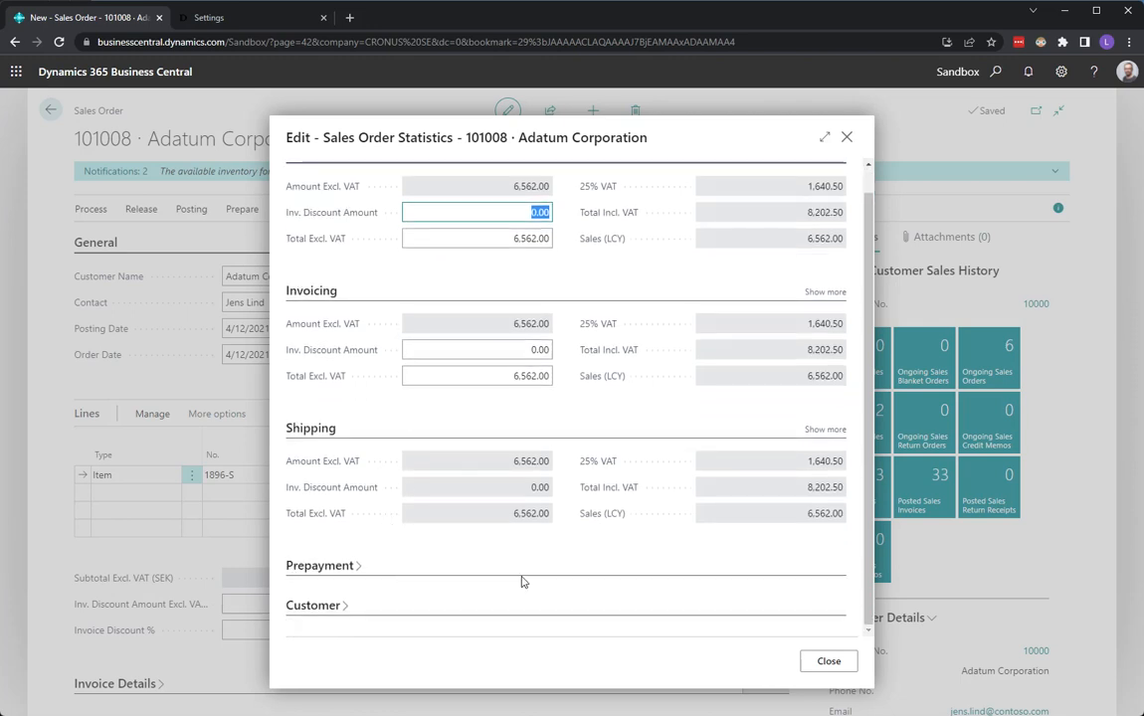
pyautogui.click(815, 431)
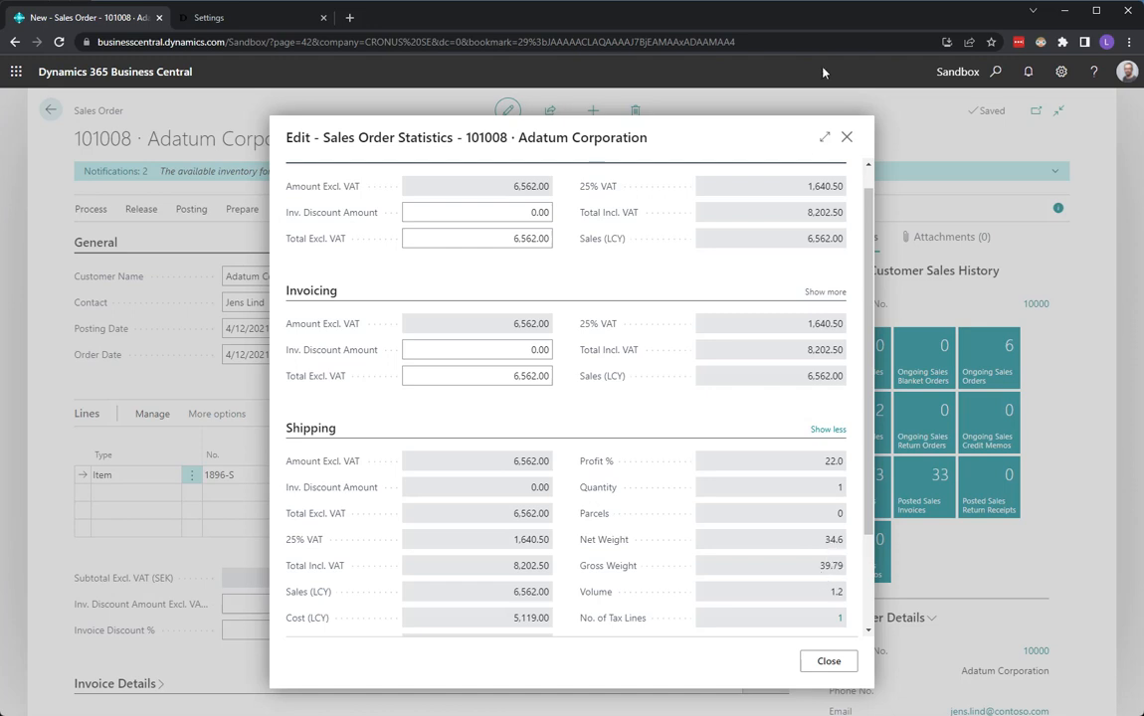
pyautogui.click(848, 138)
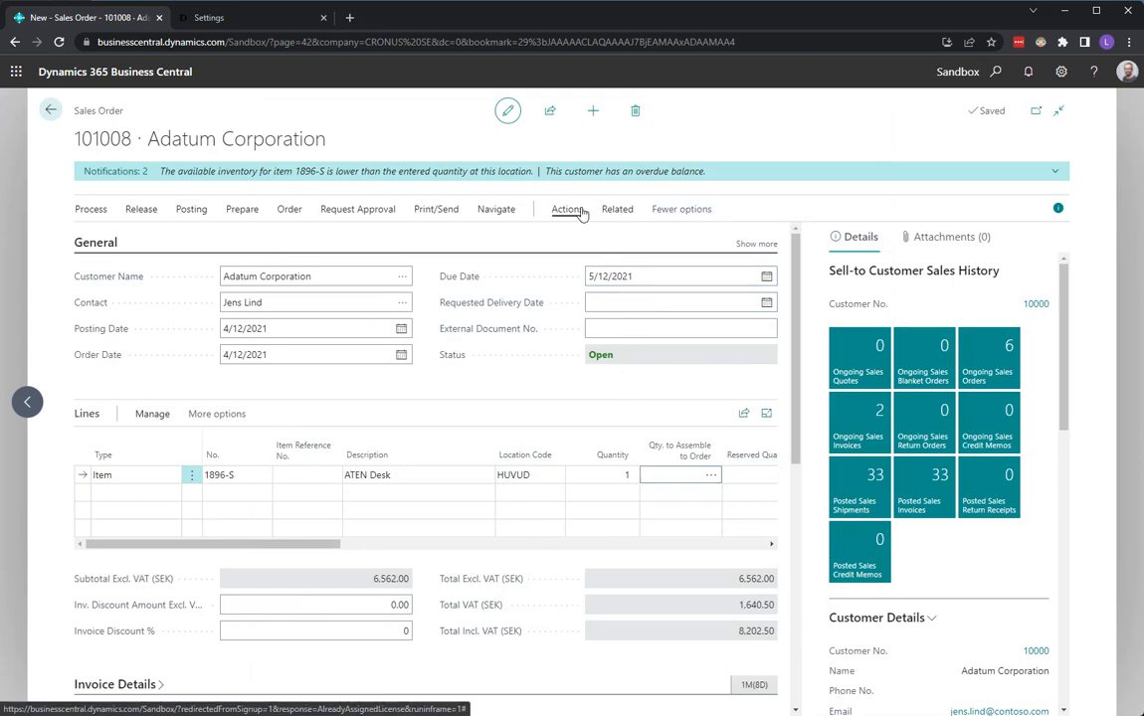
# - Validate the sales order's delivery with LogTrade and dismiss the returned message
pyautogui.click(566, 209)
pyautogui.click(734, 238)
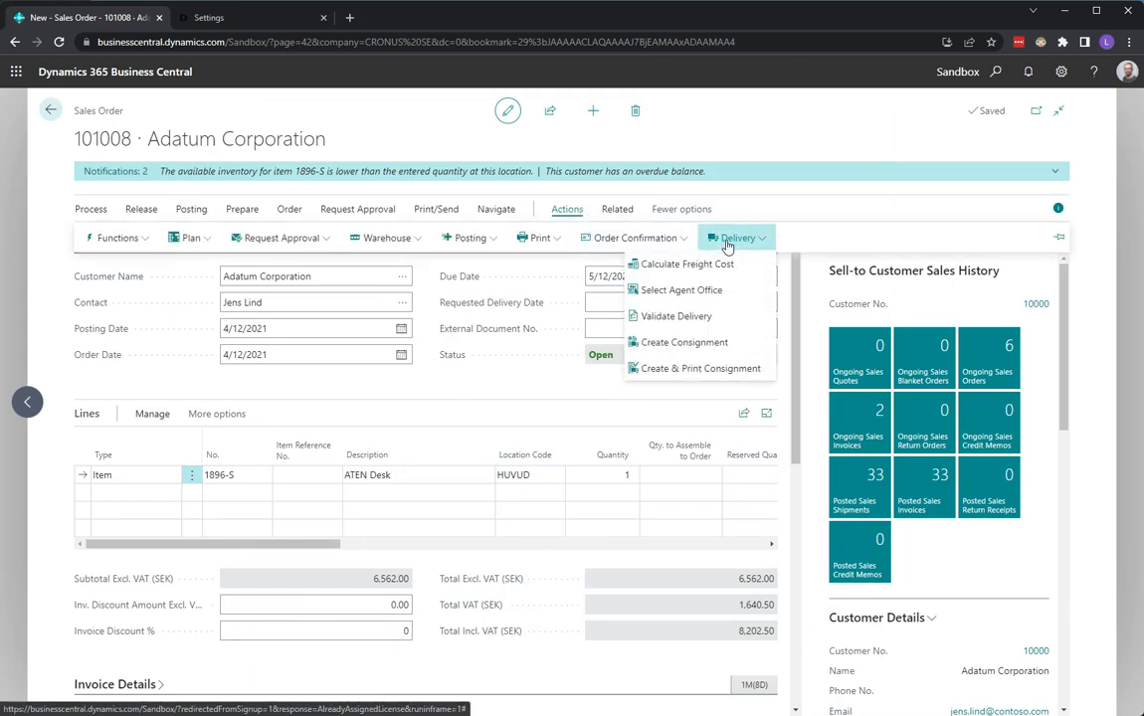
pyautogui.click(676, 318)
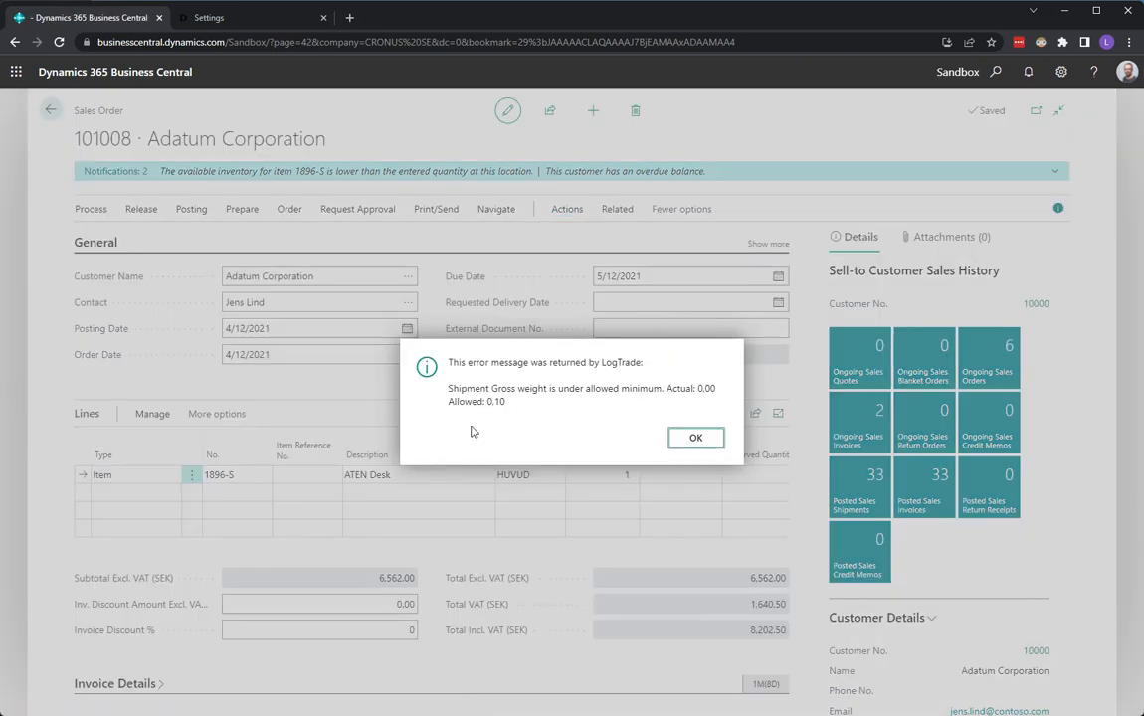
pyautogui.click(696, 439)
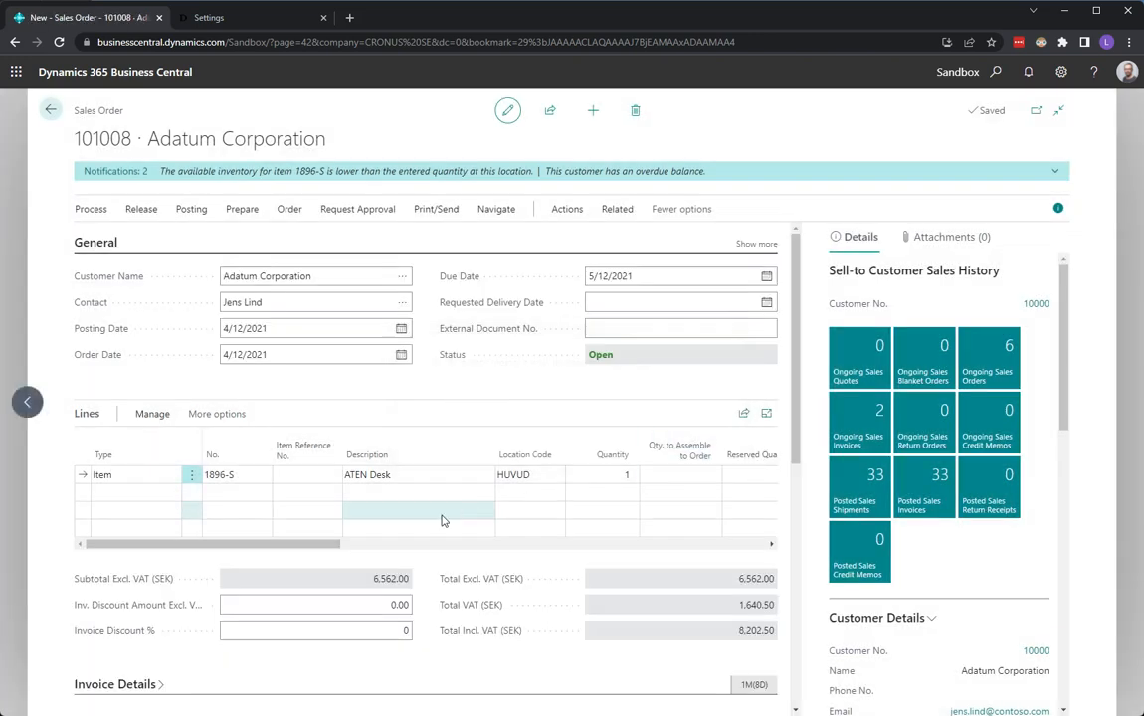
# - Examine the sales order's item line and the expanded Delivery details, including the delivery validation status
pyautogui.moveTo(321, 546); pyautogui.dragTo(357, 545)
pyautogui.click(579, 477)
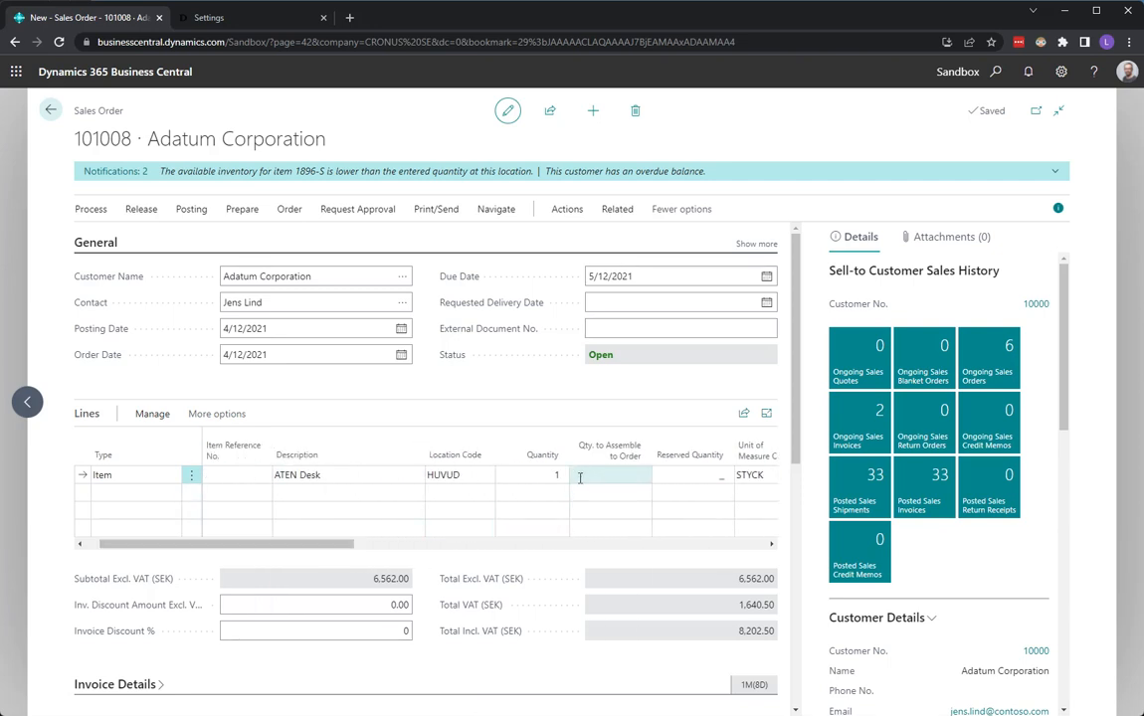
pyautogui.click(535, 474)
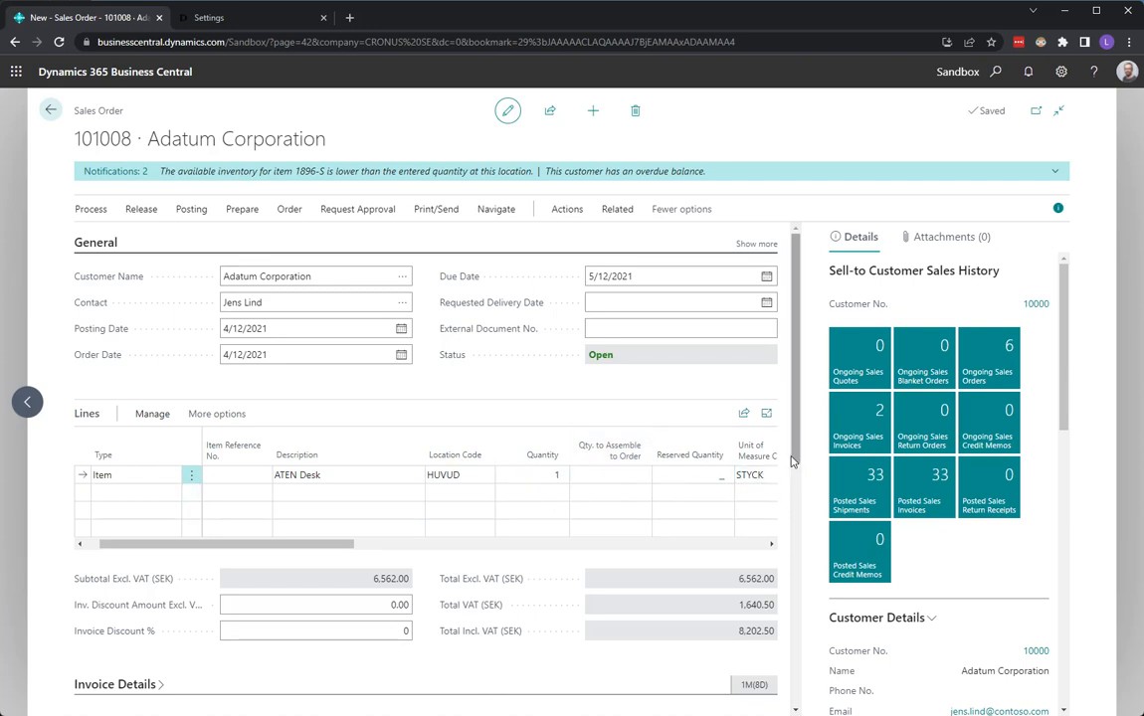
pyautogui.scroll(-3, 788, 591)
pyautogui.scroll(-3, 788, 591)
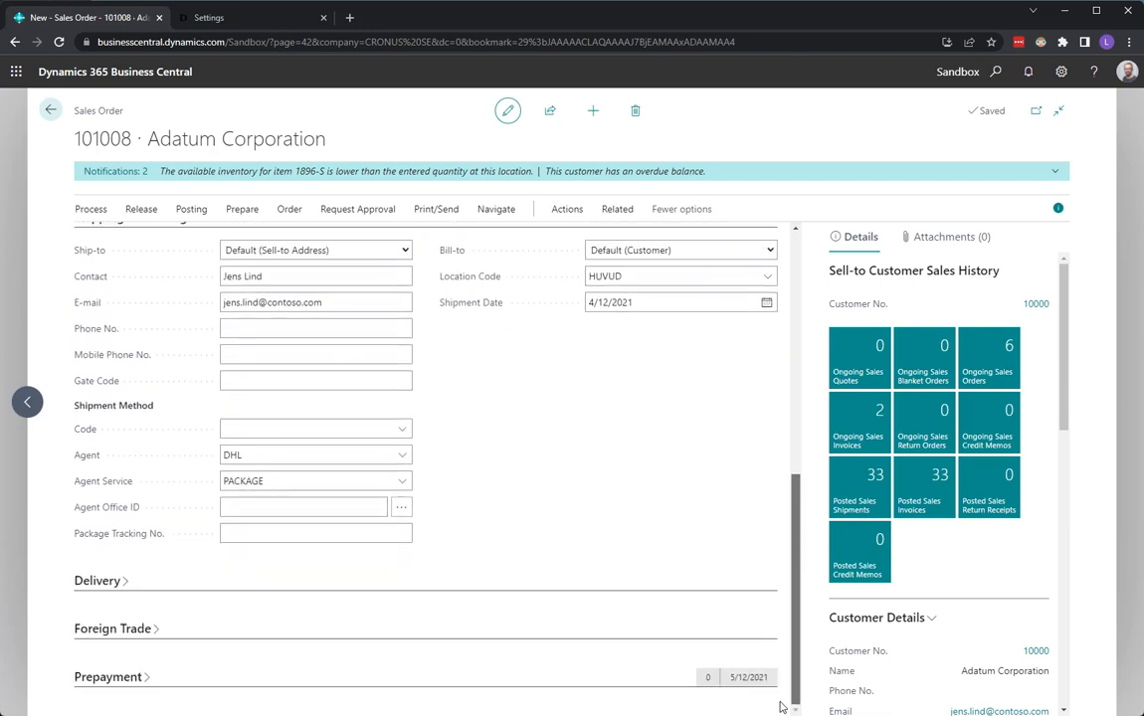
pyautogui.click(113, 592)
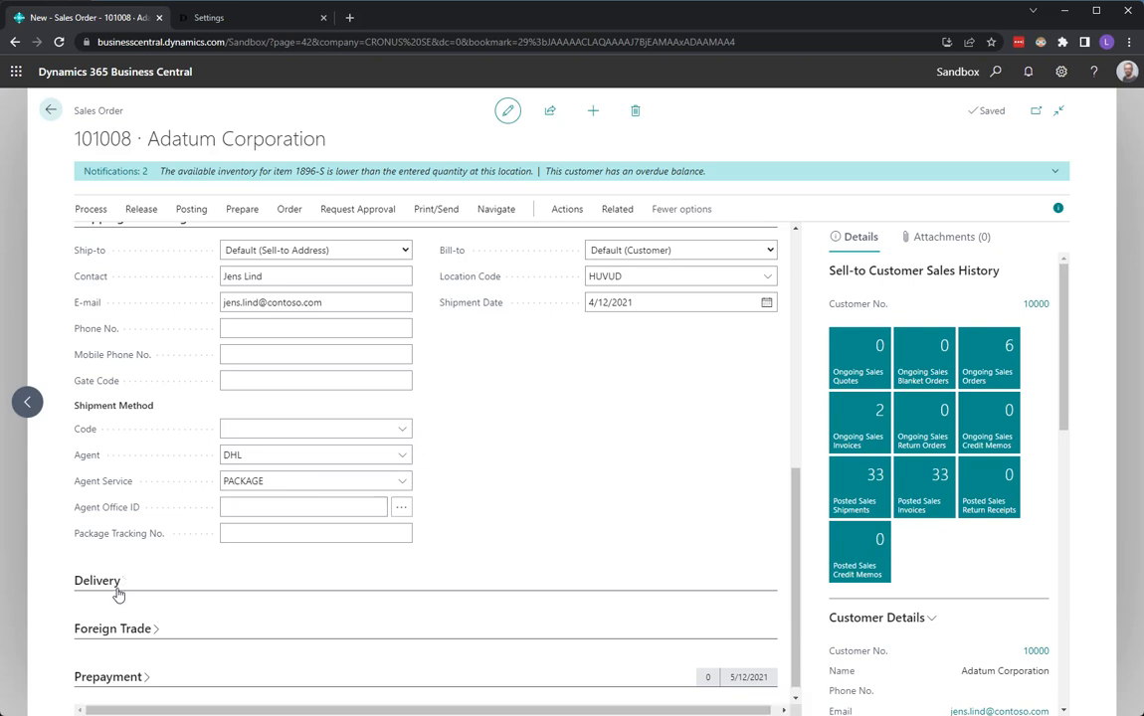
pyautogui.click(298, 617)
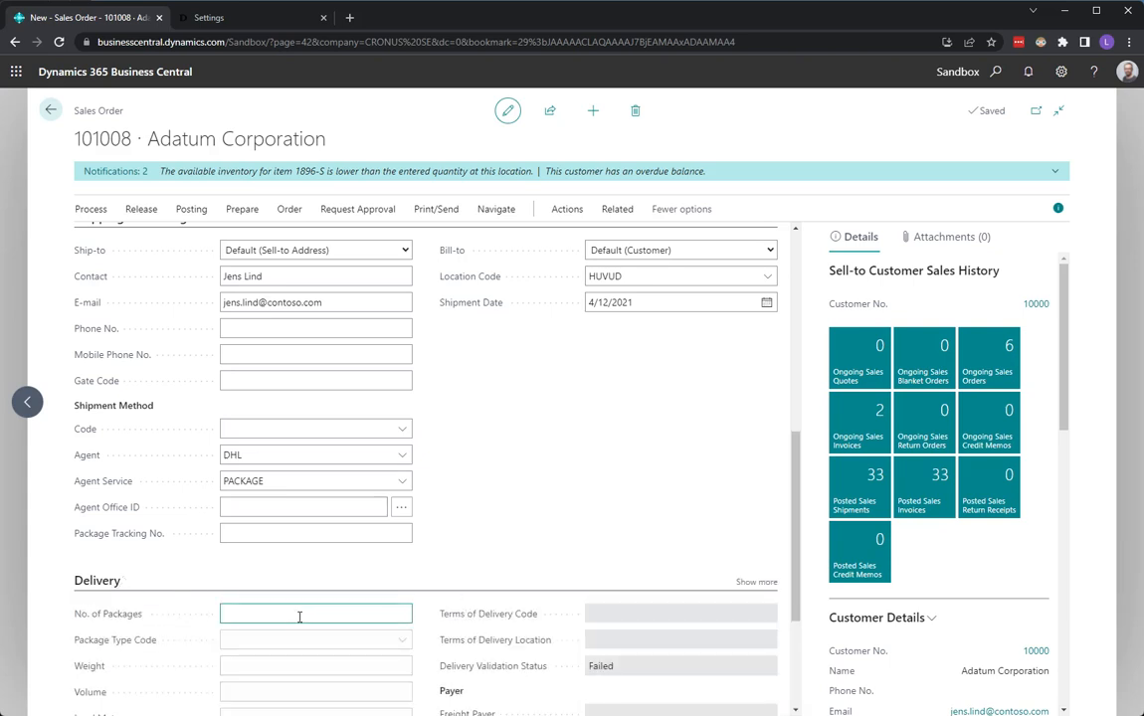
pyautogui.scroll(10, 526, 481)
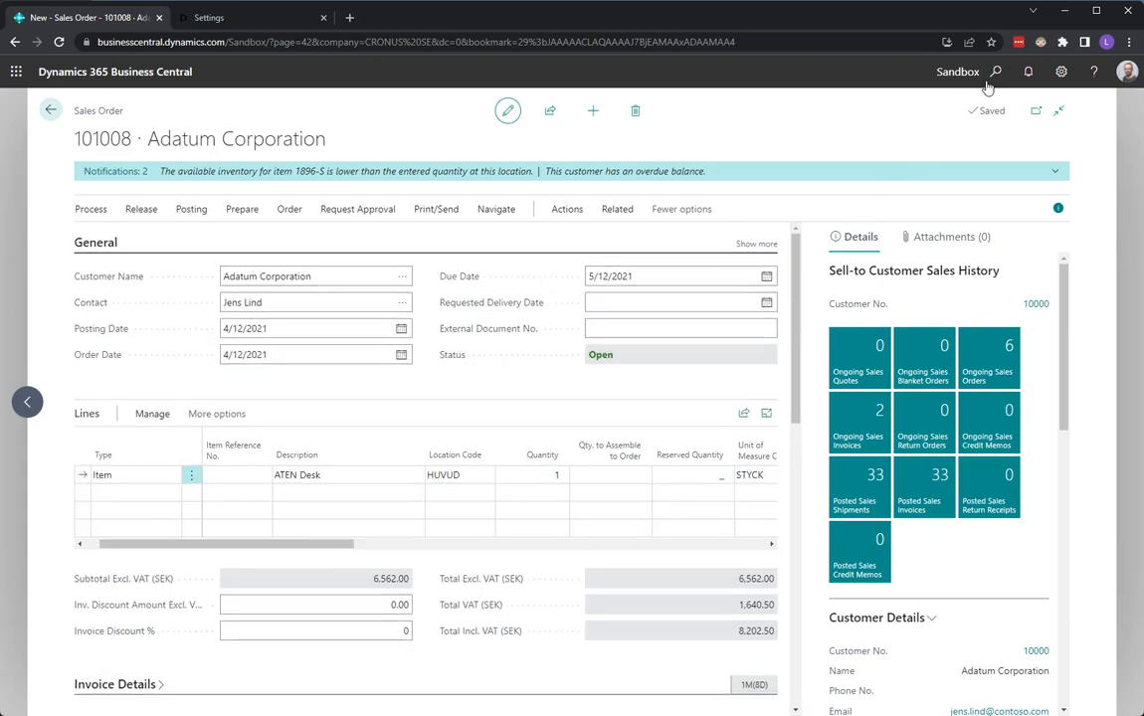
# - Enable Calculate Weight for items in the Delivery Setup and return to the sales order
pyautogui.click(995, 73)
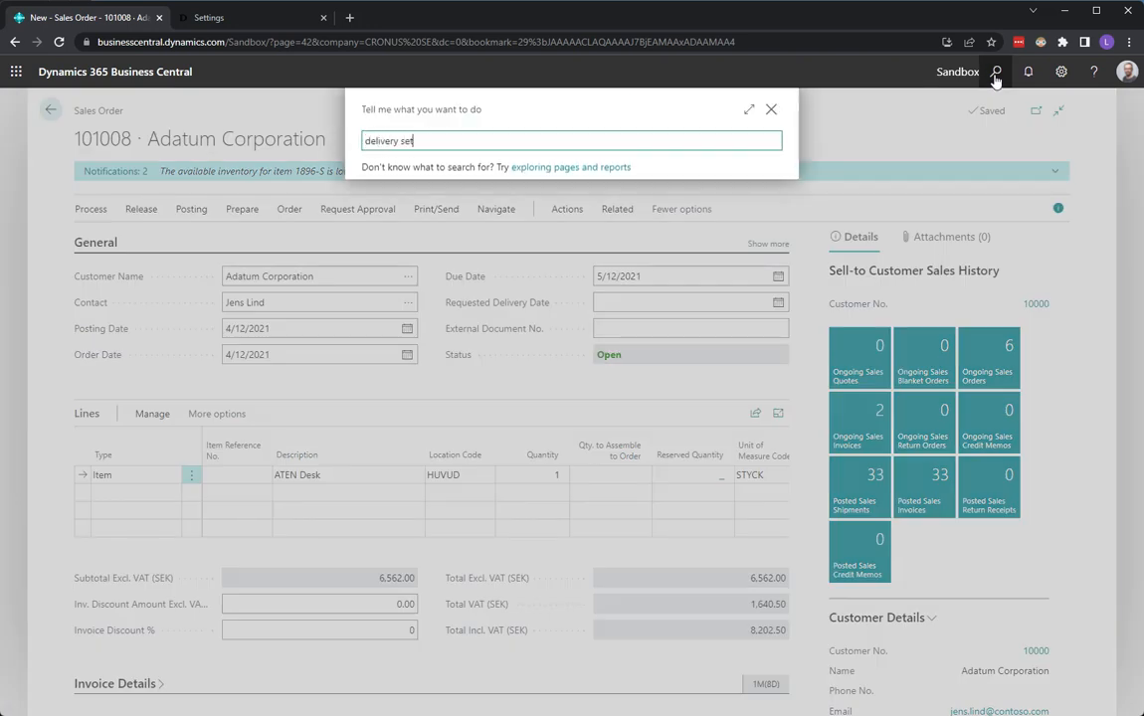
pyautogui.click(460, 199)
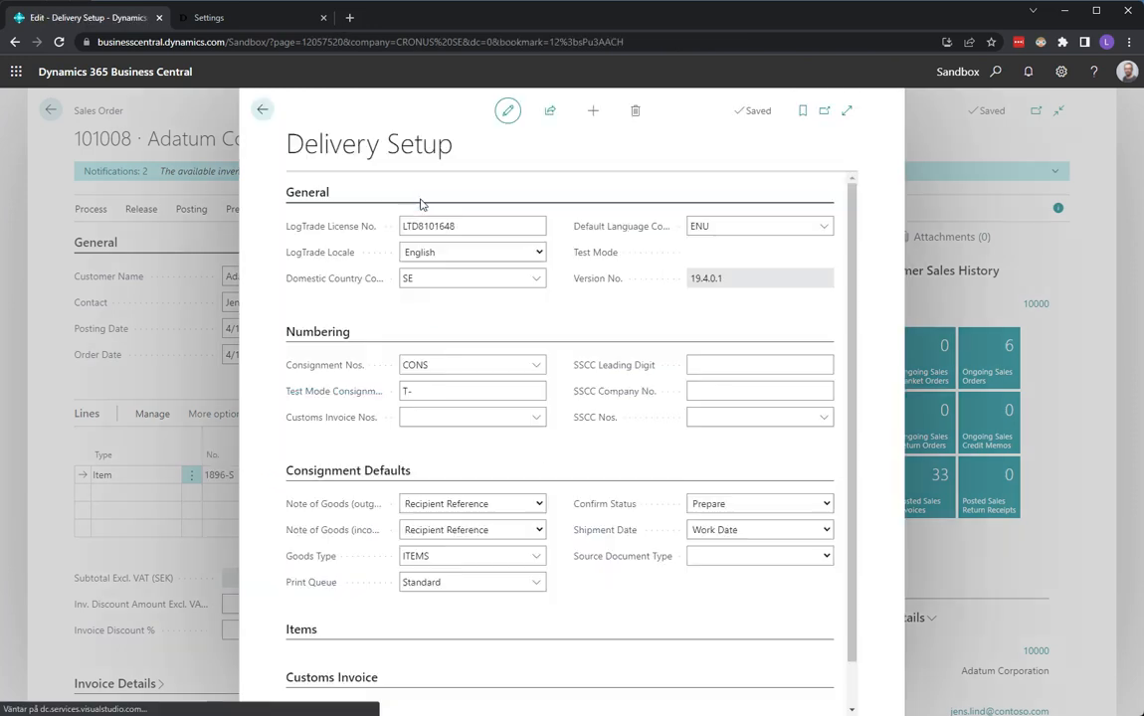
pyautogui.scroll(-2, 536, 567)
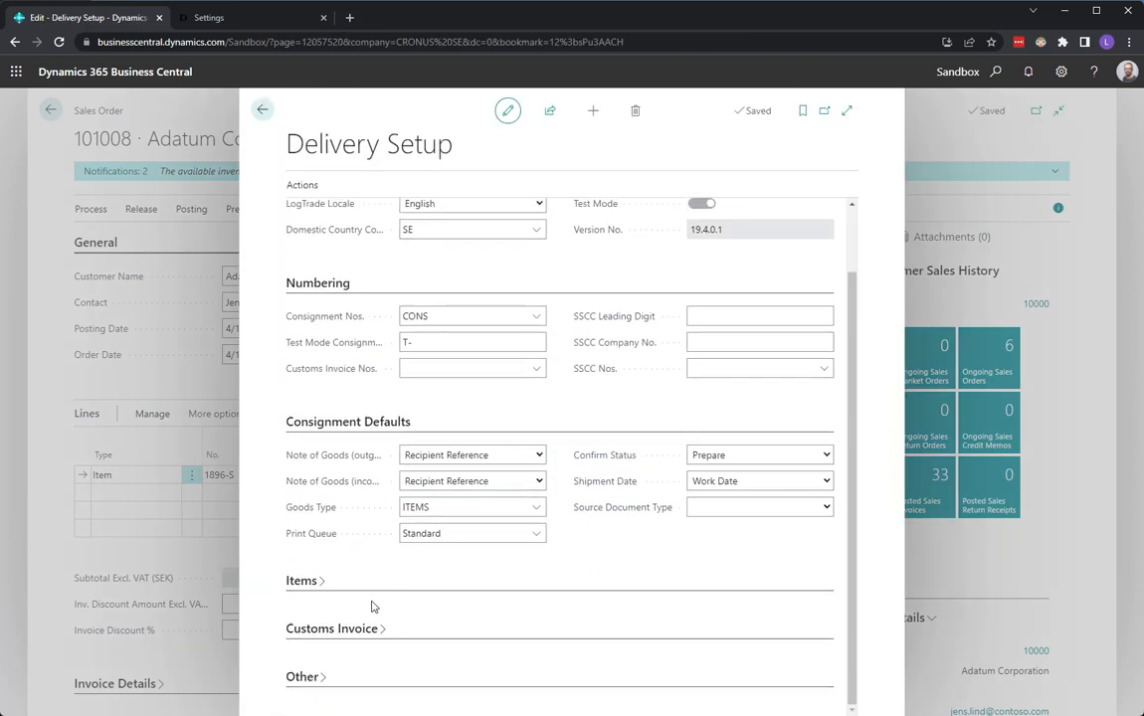
pyautogui.click(316, 584)
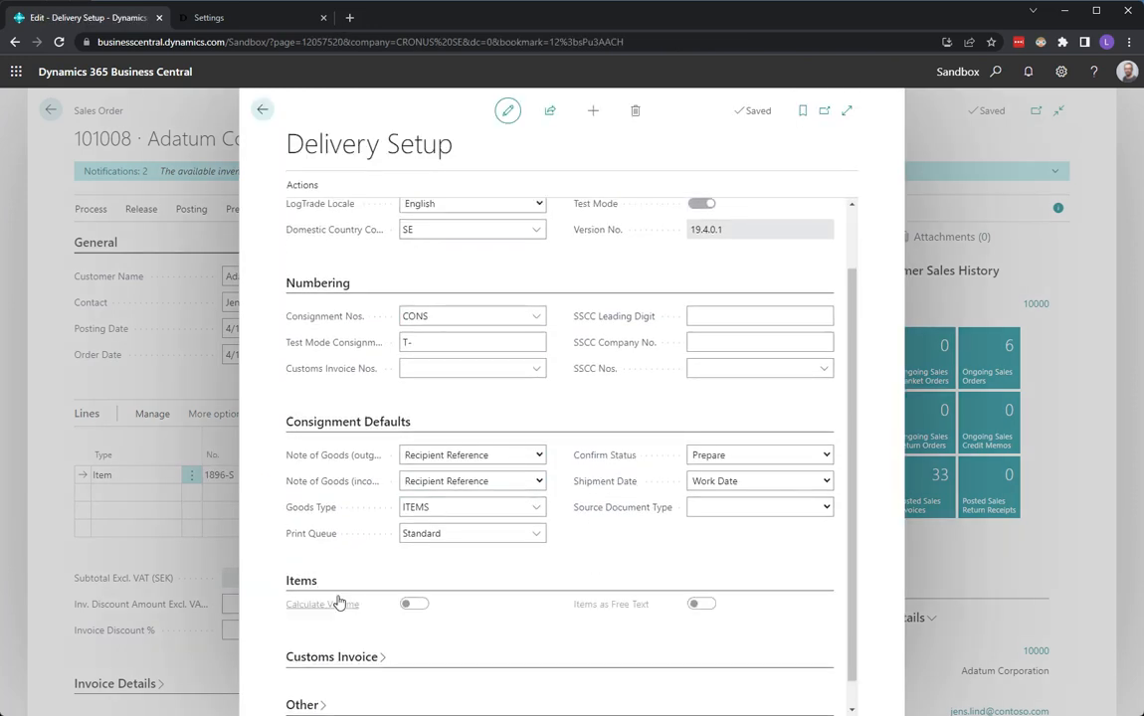
pyautogui.click(414, 613)
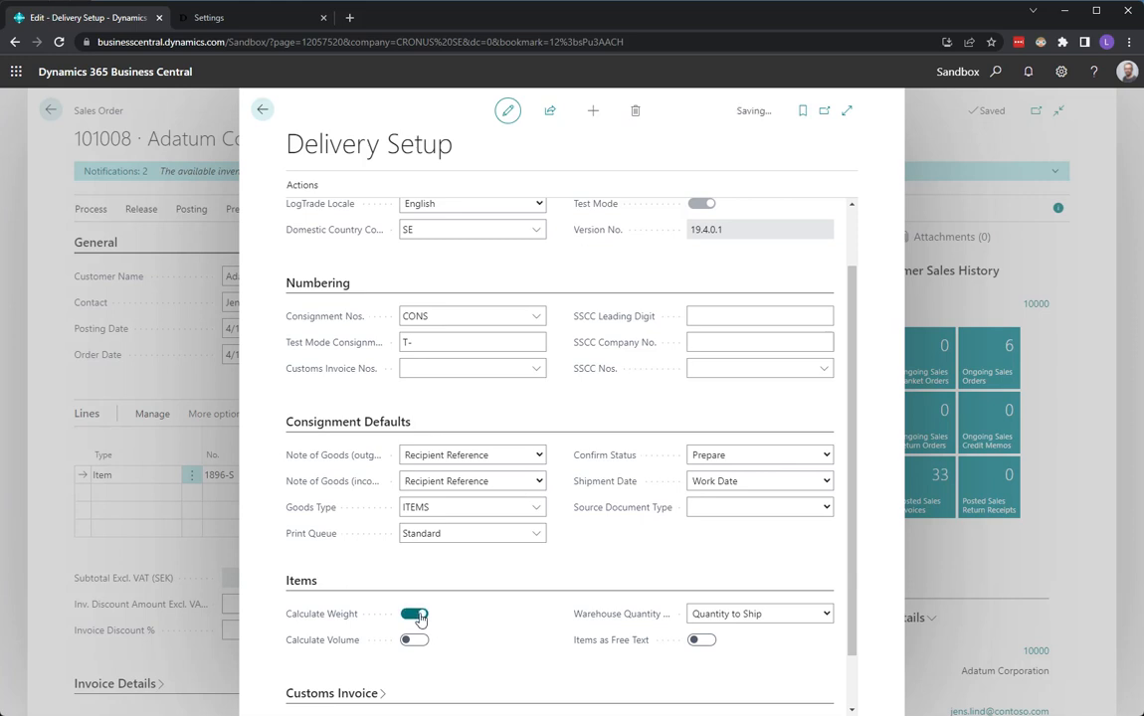
pyautogui.click(263, 110)
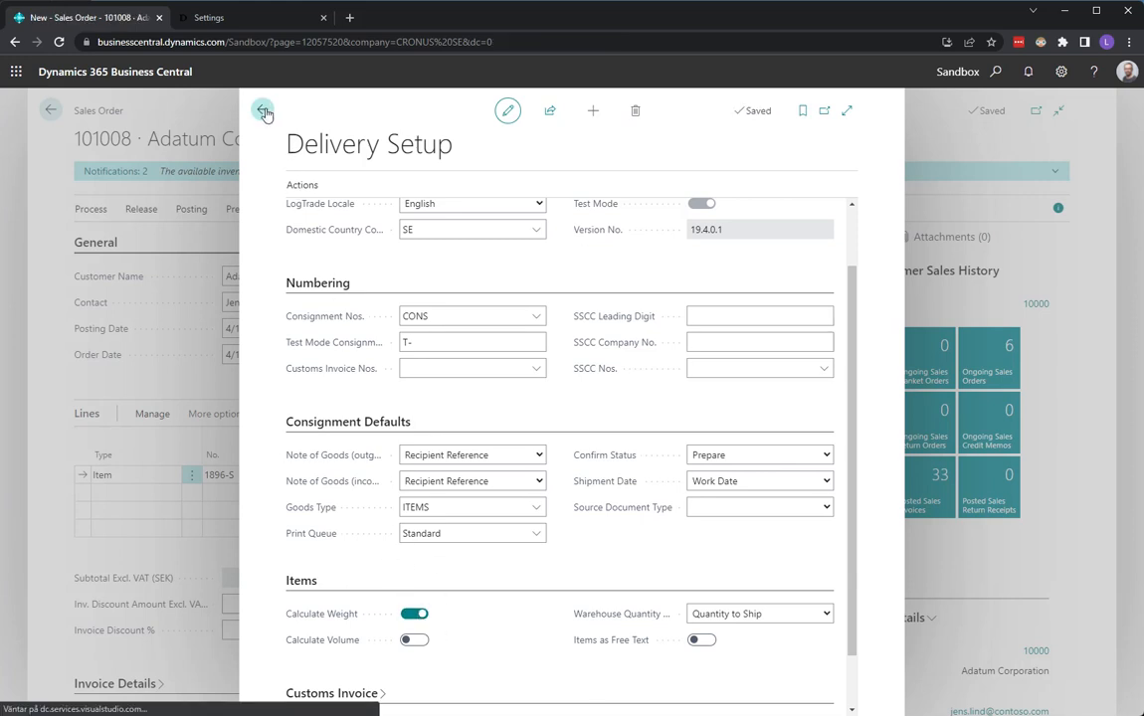
# - Validate the sales order's delivery again with weight calculation enabled and dismiss the returned message
pyautogui.click(567, 209)
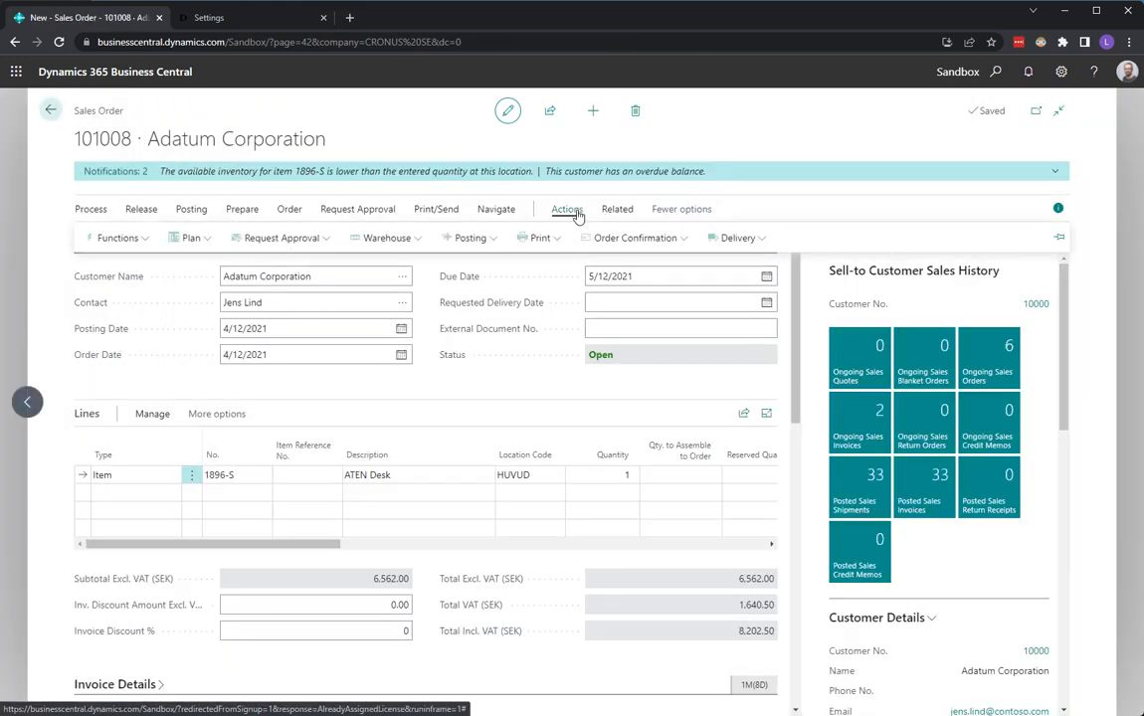
pyautogui.click(736, 239)
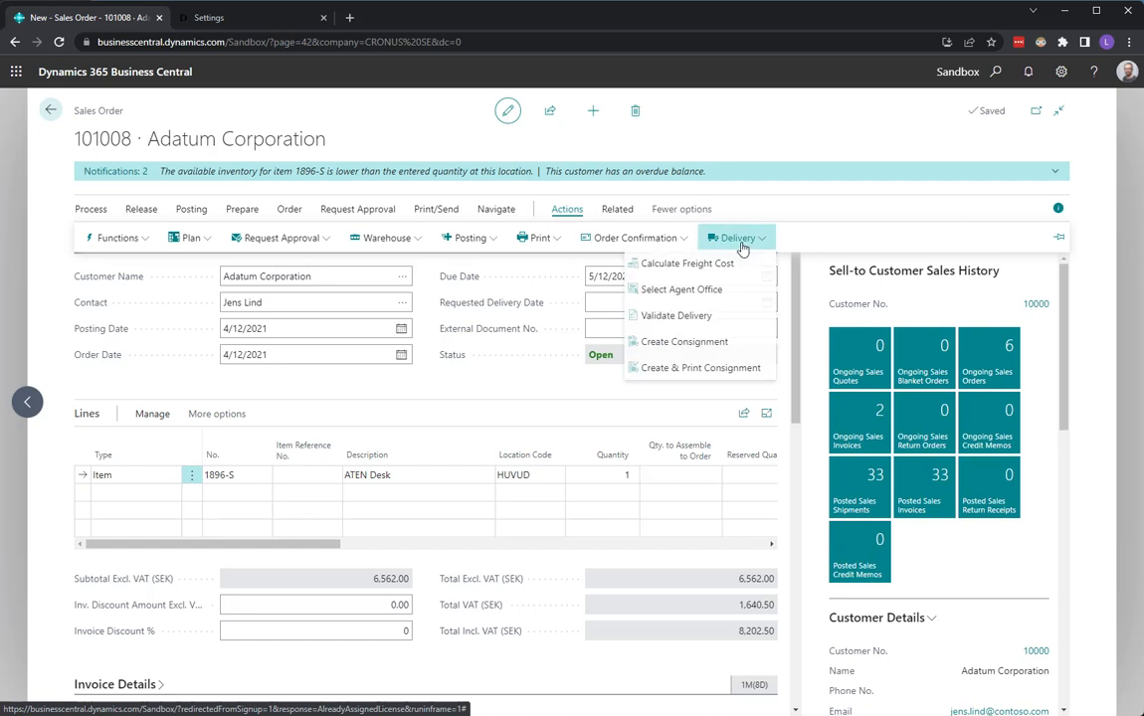
pyautogui.click(694, 311)
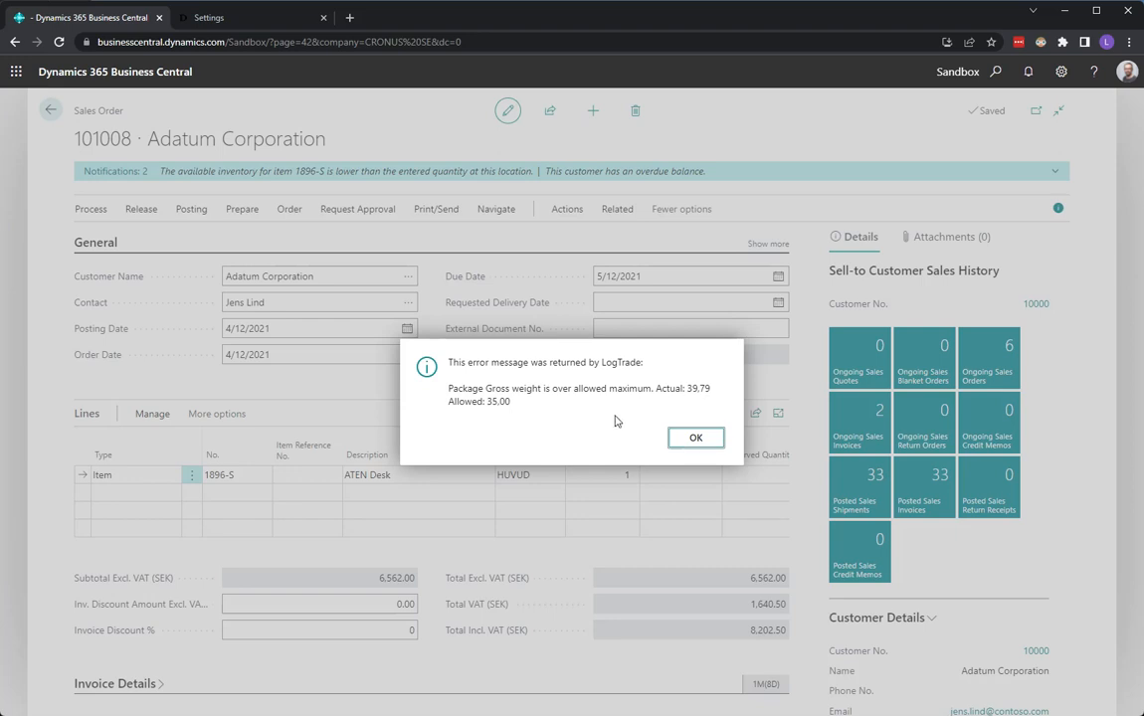
pyautogui.click(696, 438)
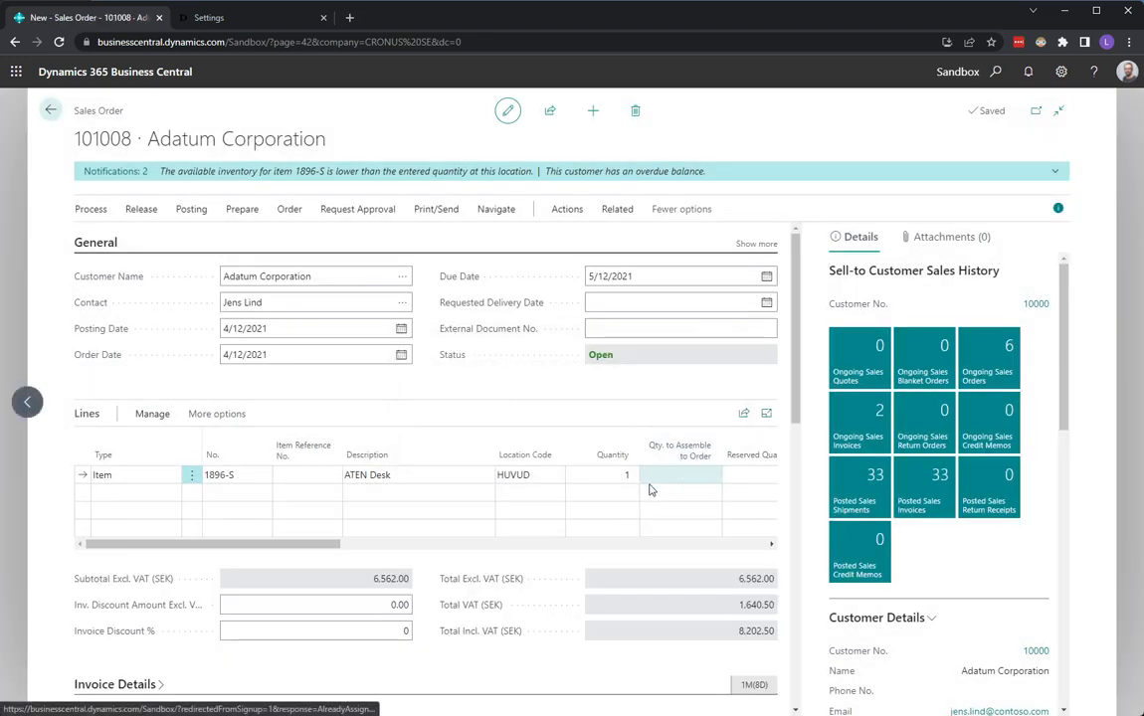
# - Change the sales order's shipping agent service to PALLET and apply the change to the order lines
pyautogui.scroll(-6, 518, 620)
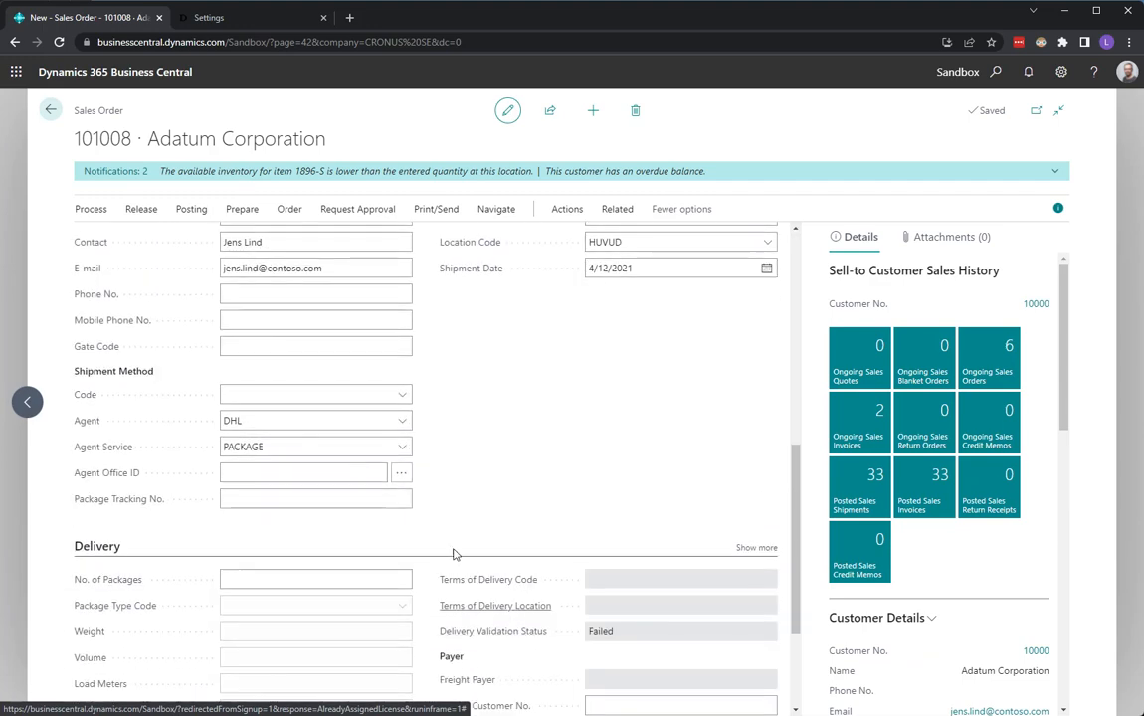
pyautogui.click(401, 446)
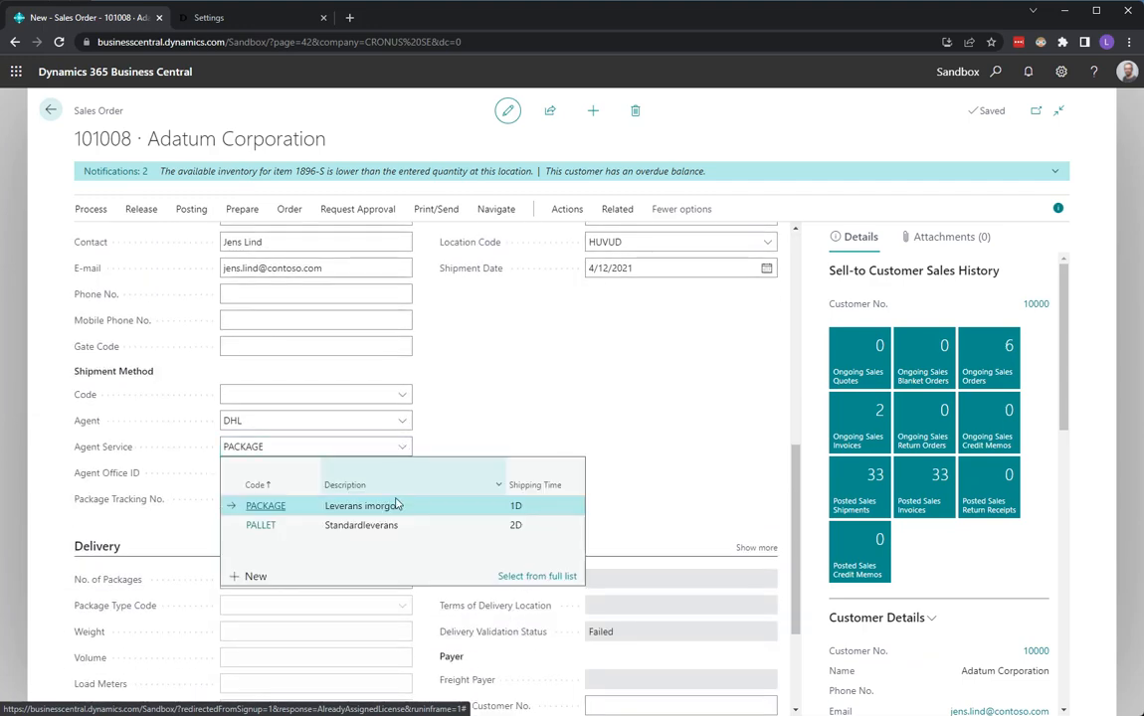
pyautogui.click(312, 533)
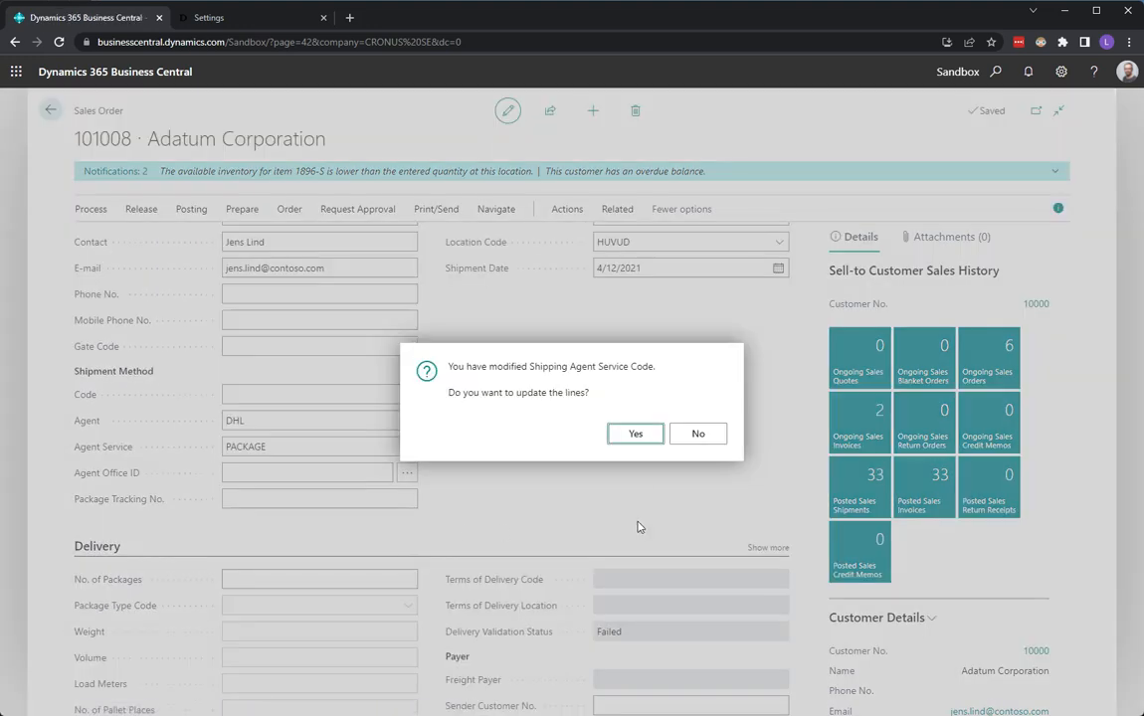
pyautogui.click(637, 434)
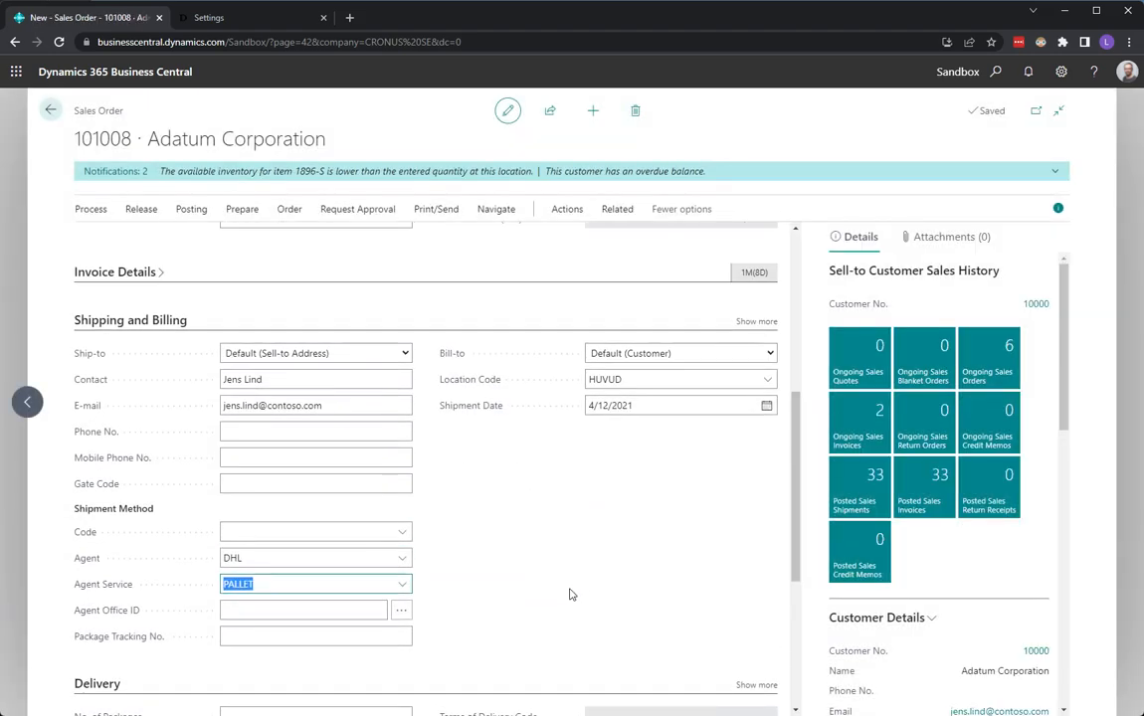
# - Validate the delivery with the PALLET service, dismiss the message, and check the Delivery Validation Status in the order's Delivery details
pyautogui.scroll(5, 569, 594)
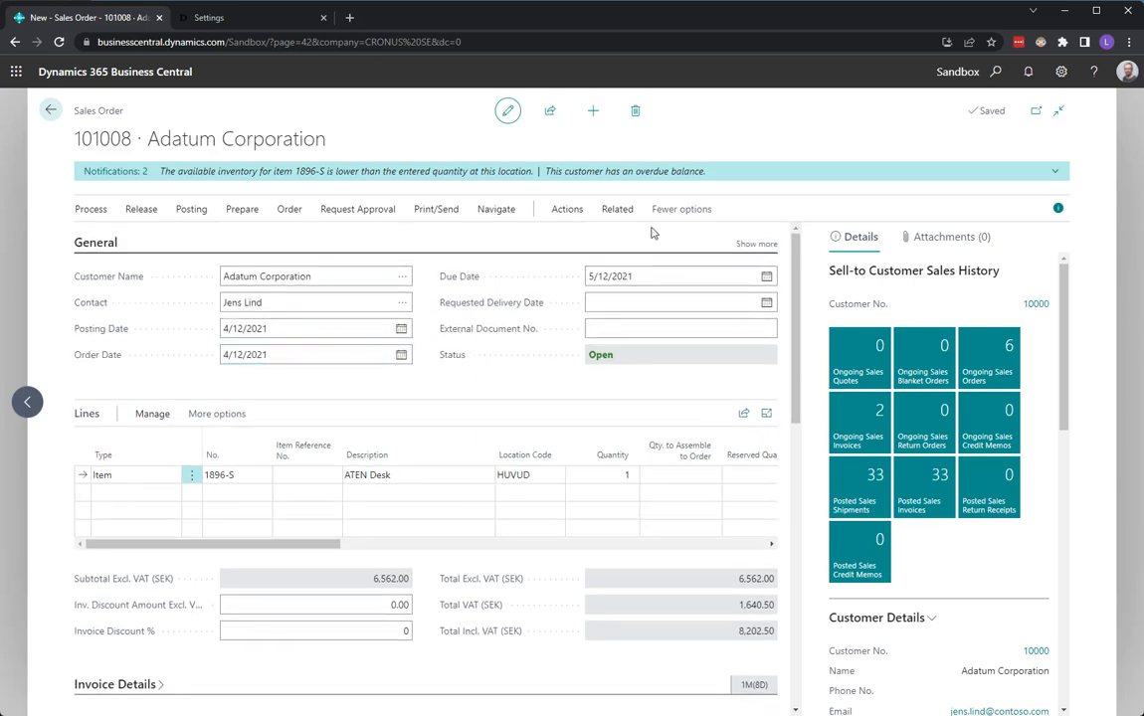
pyautogui.click(567, 209)
pyautogui.click(736, 237)
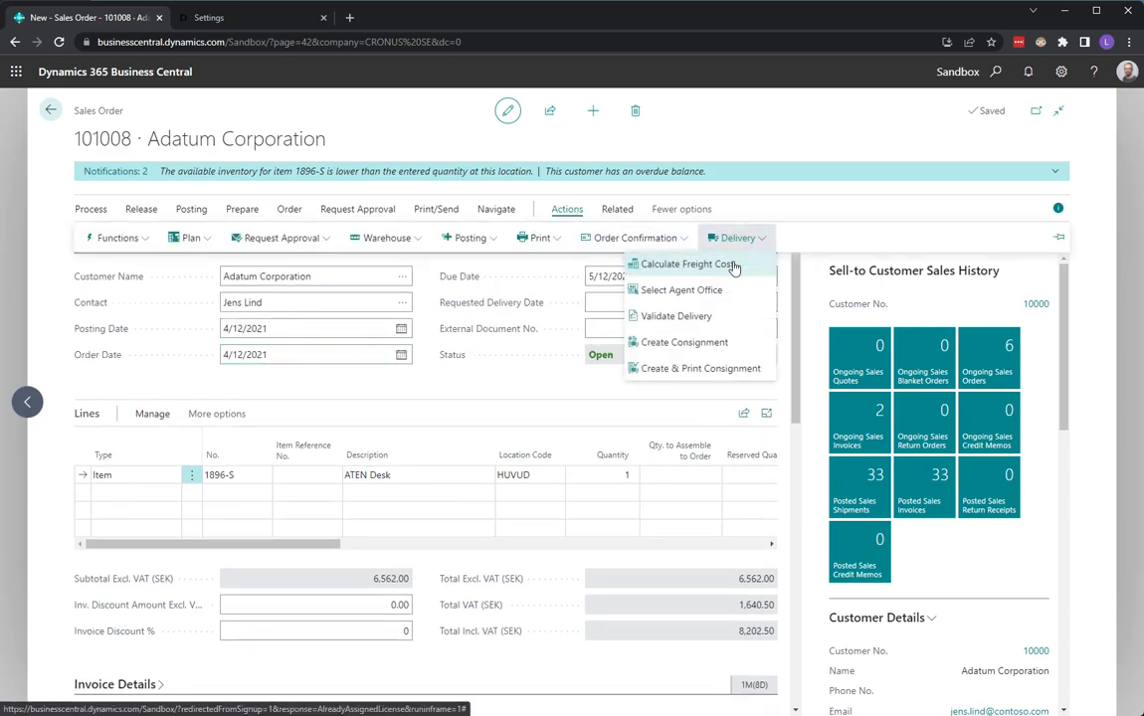
pyautogui.click(691, 318)
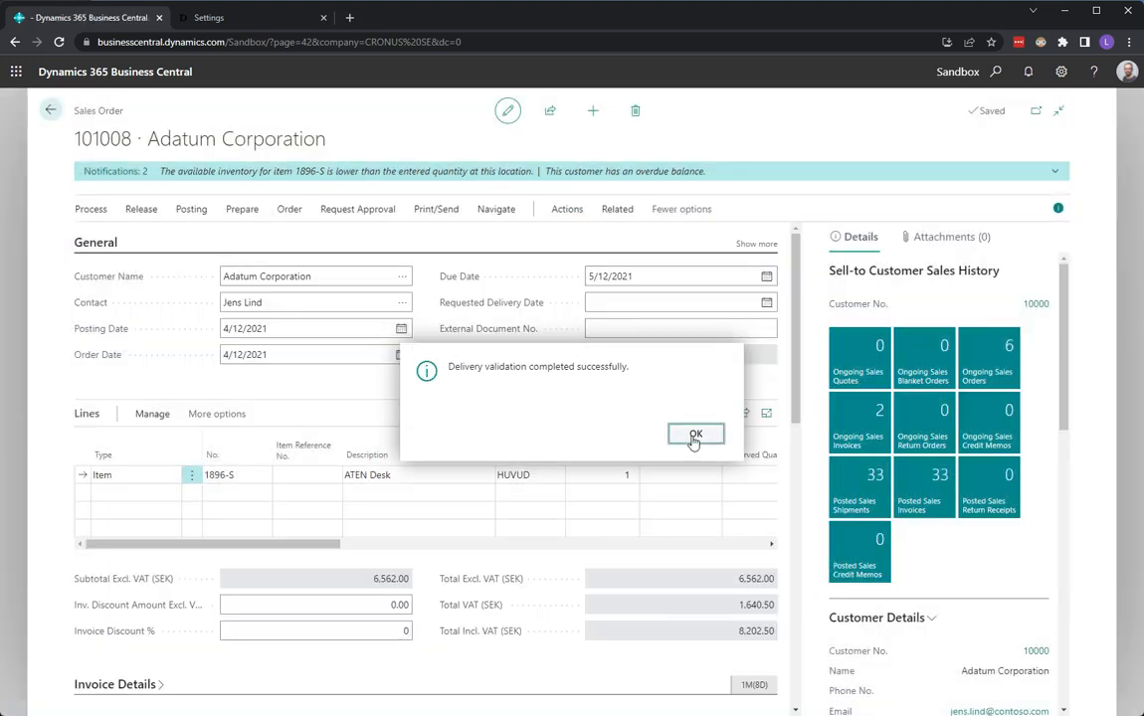
pyautogui.click(695, 434)
pyautogui.scroll(-5, 694, 576)
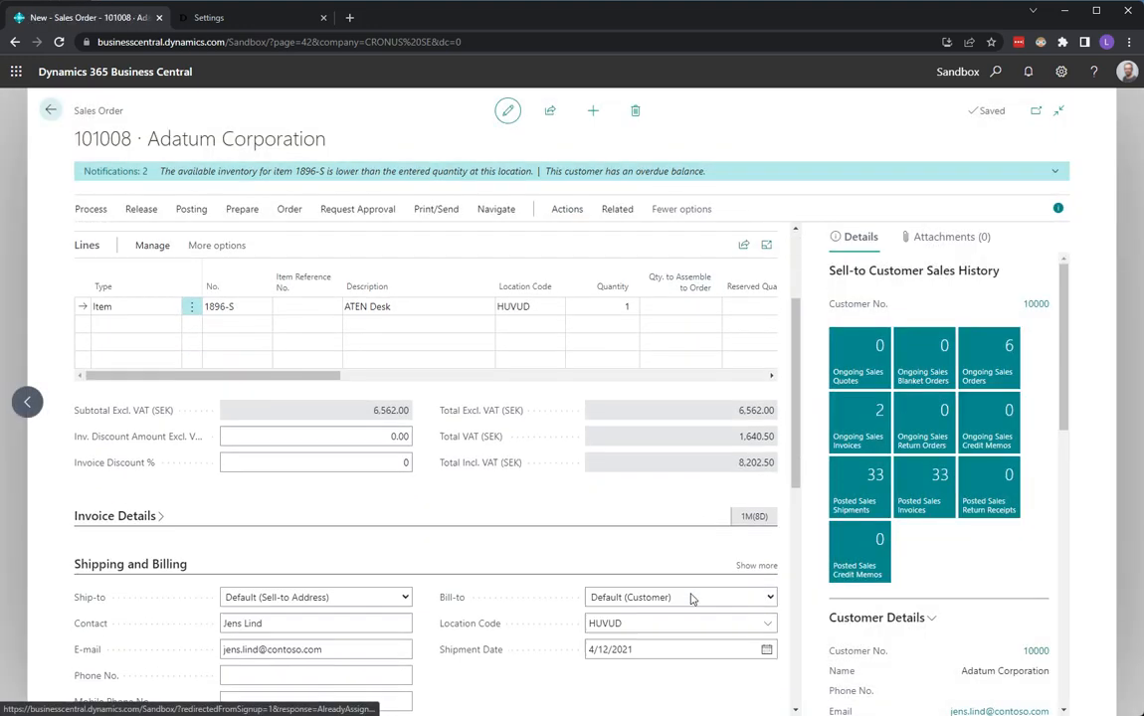
pyautogui.scroll(-1, 692, 598)
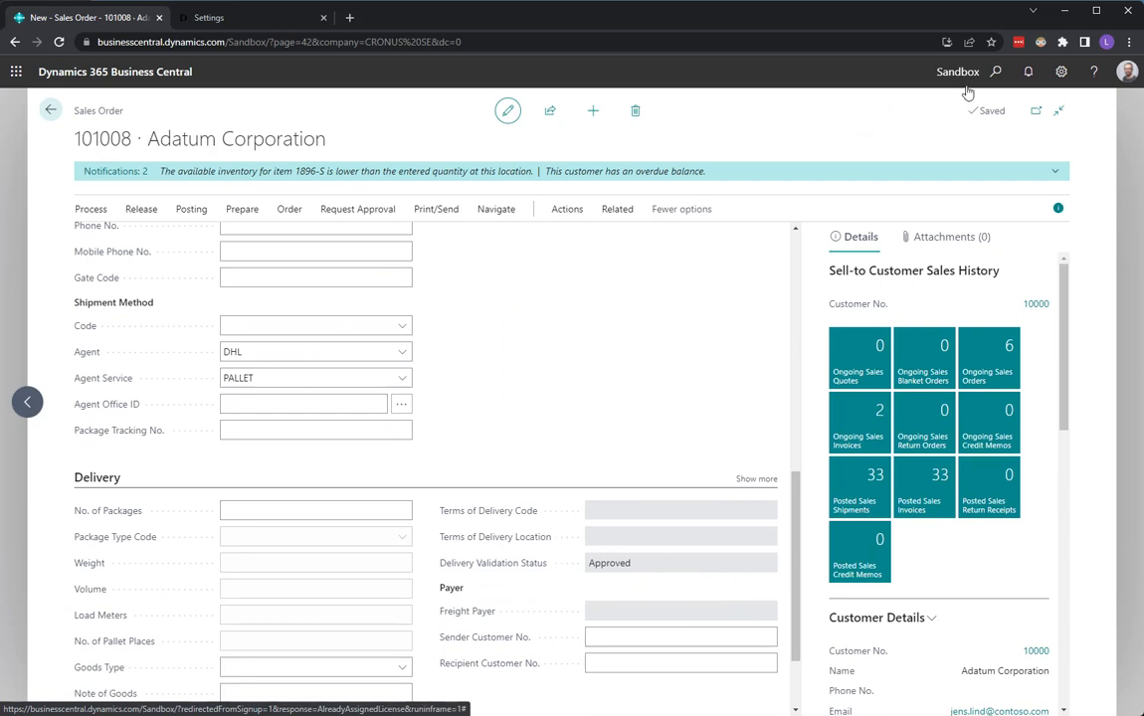
# - Check the Delivery Validation Status column in the Sales Orders list, then return to the home page
pyautogui.click(995, 72)
pyautogui.write('sales orders')
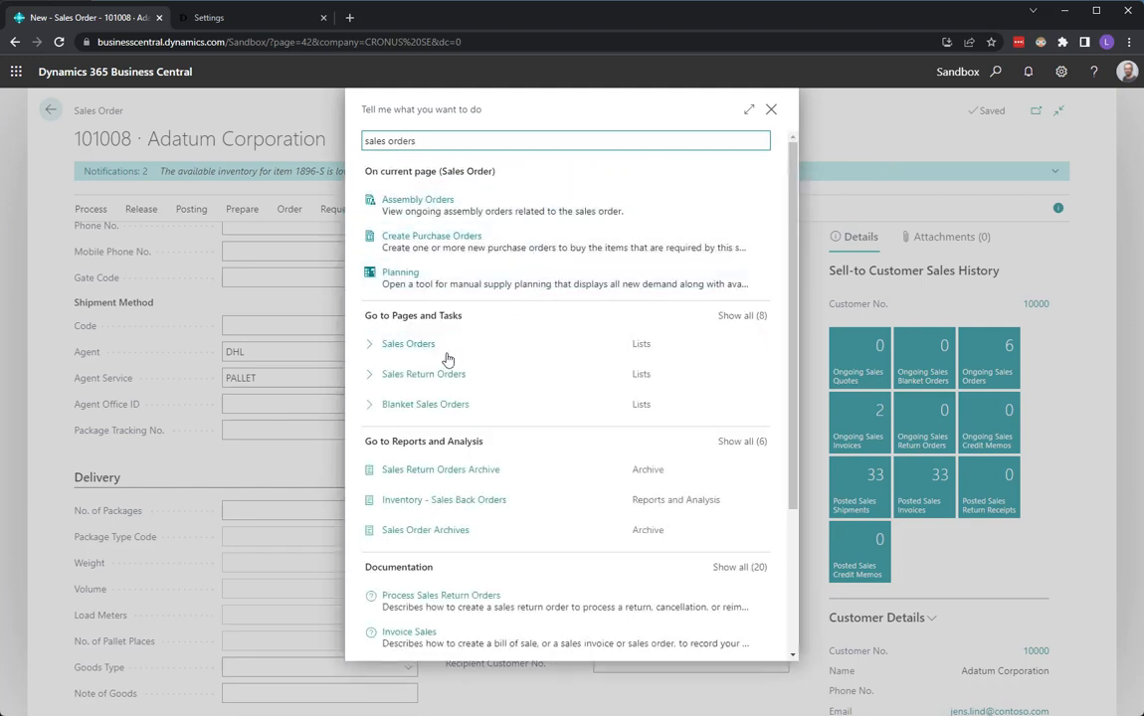
pyautogui.click(410, 344)
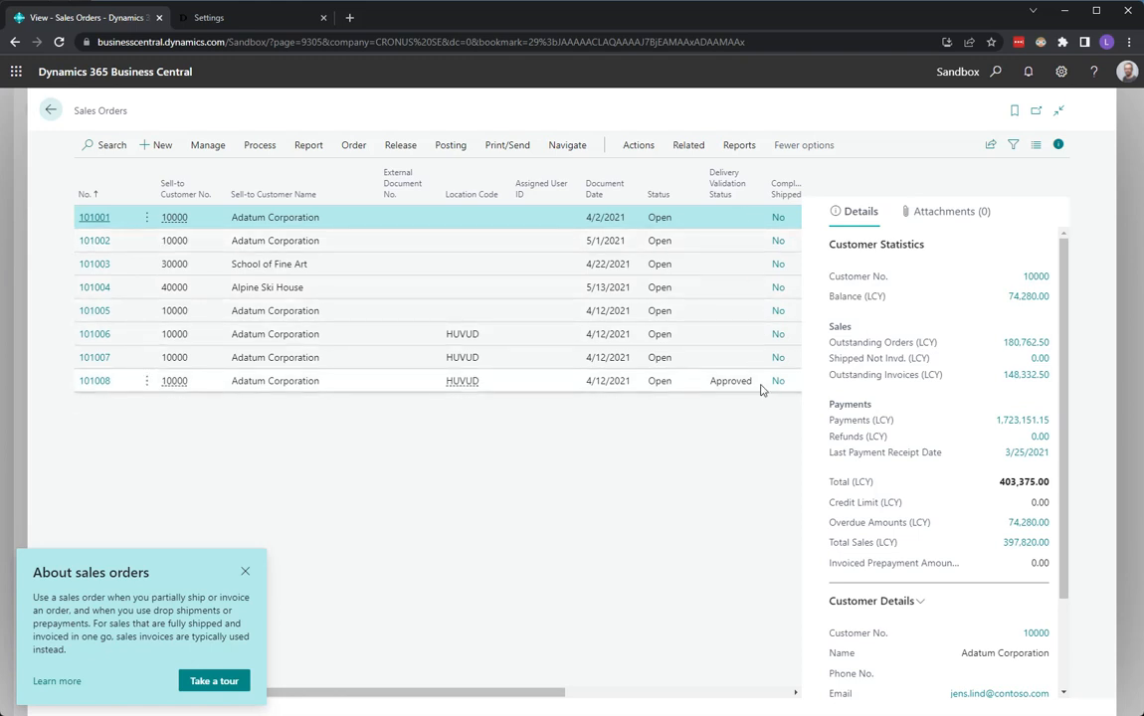
pyautogui.click(52, 112)
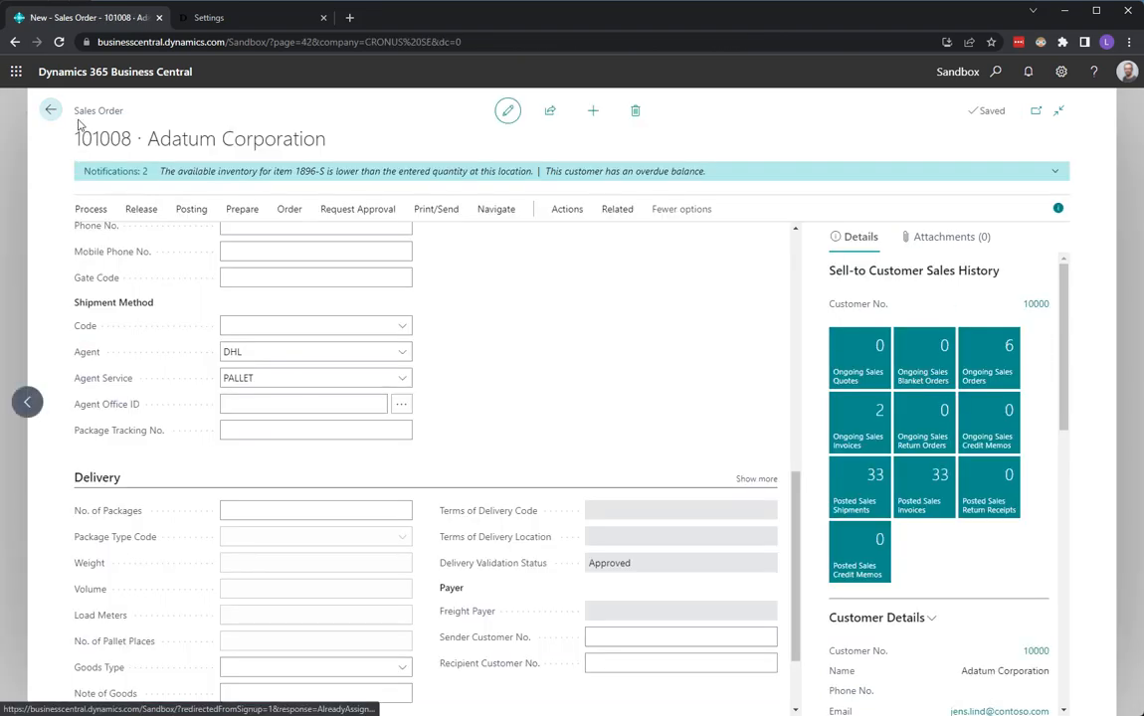
pyautogui.click(52, 111)
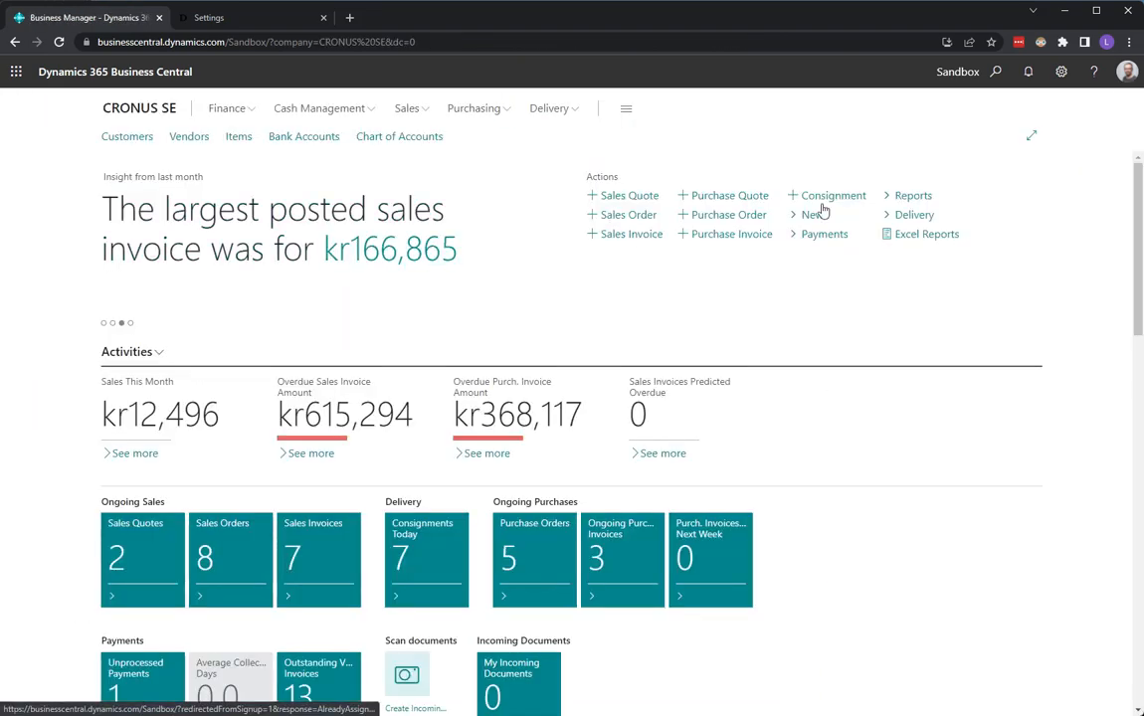
# - Find and open the Sales Order Validation Rules page and expand it to full width
pyautogui.click(996, 72)
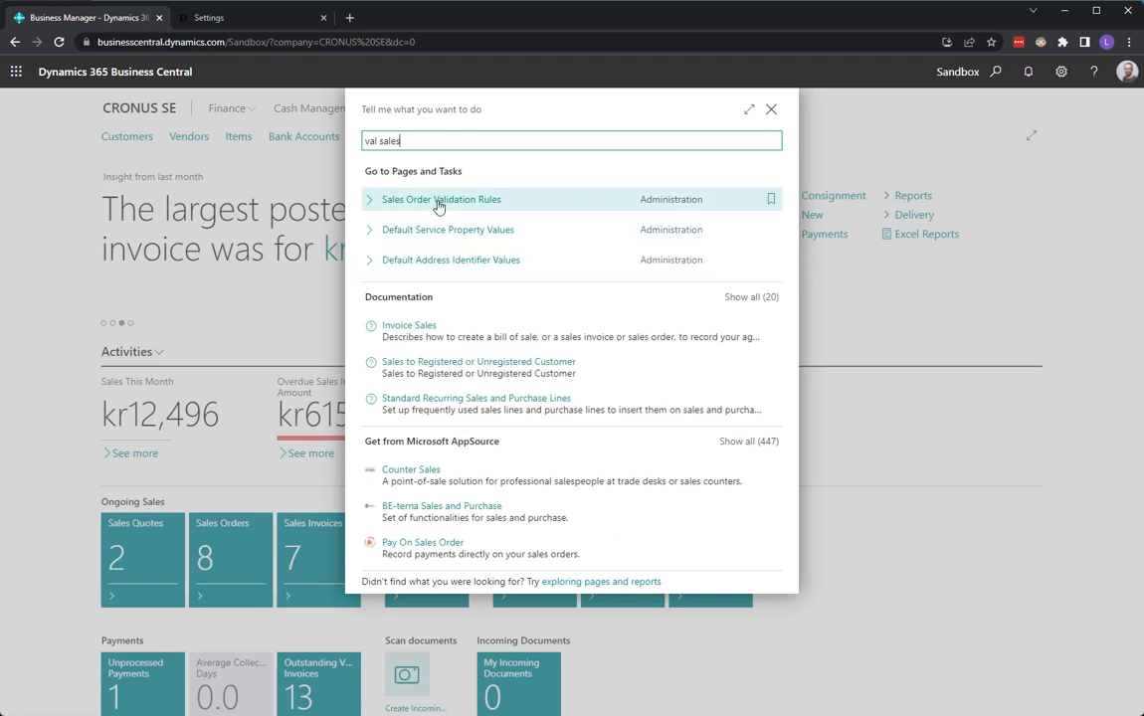
pyautogui.click(474, 201)
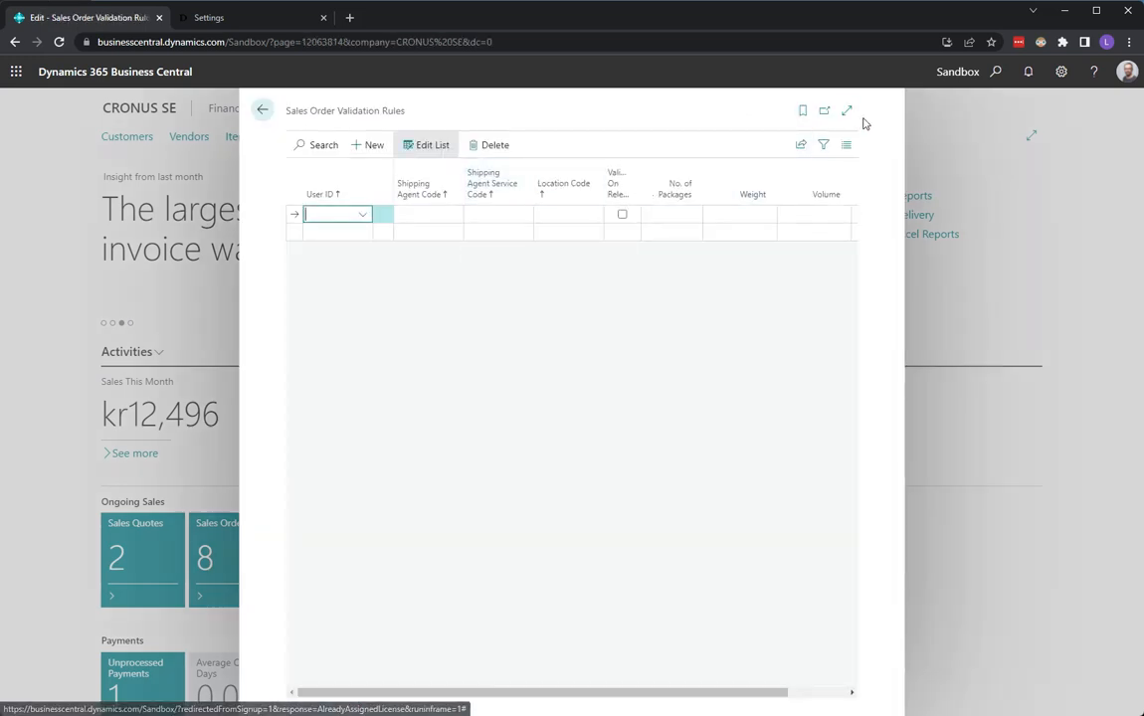
pyautogui.click(847, 111)
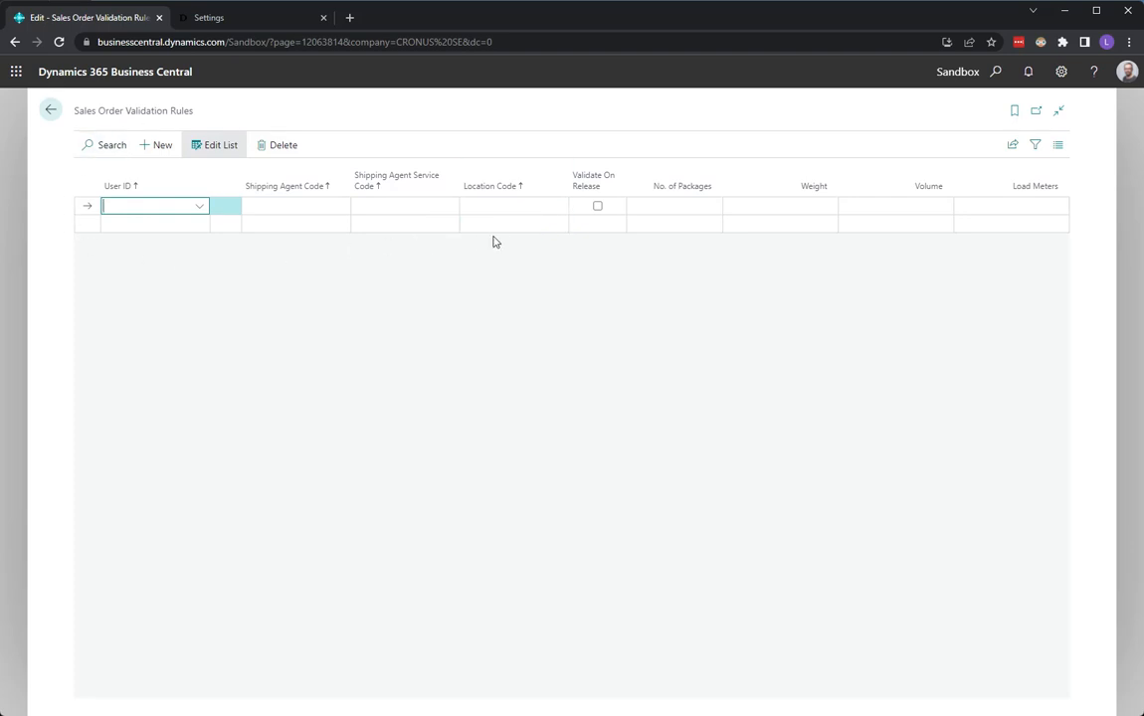
# - Add a sales order validation rule with Validate On Release enabled and the default No. of Packages set to 1
pyautogui.click(598, 206)
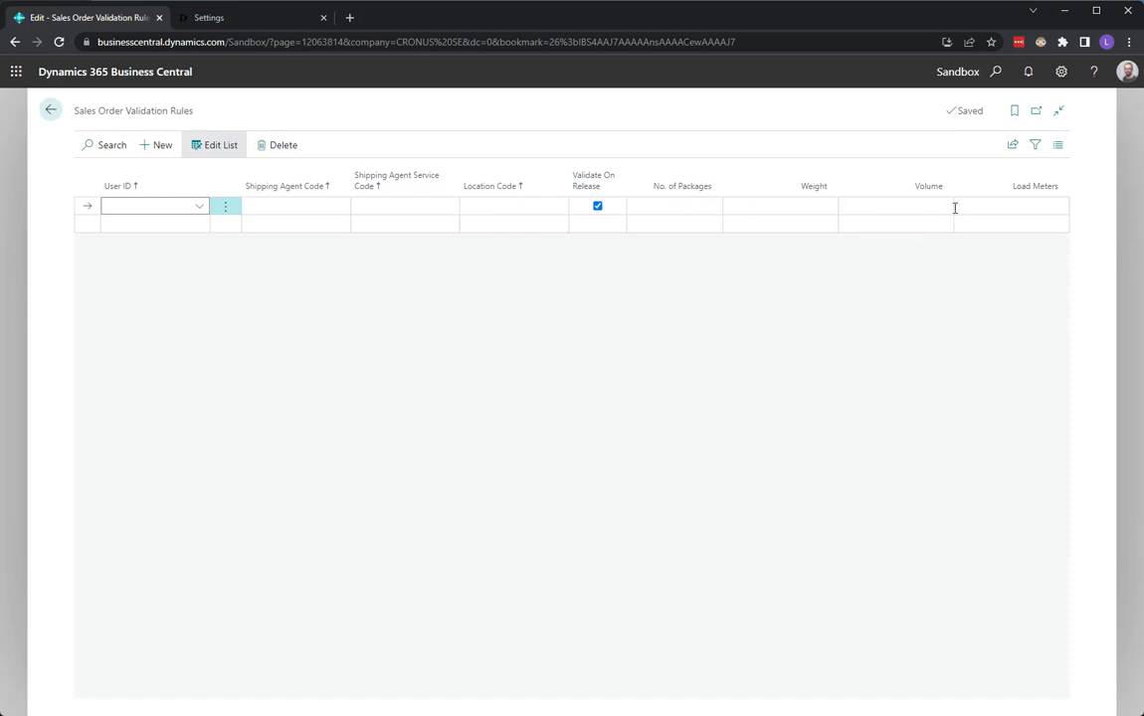
pyautogui.click(667, 204)
pyautogui.write('1')
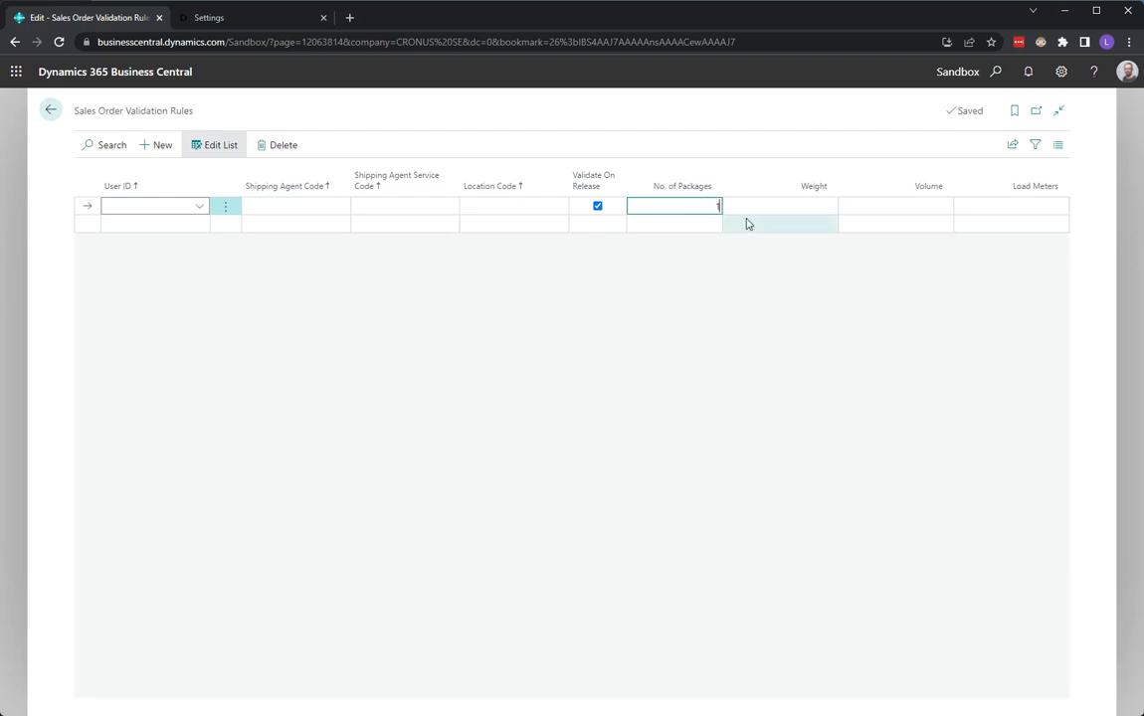
pyautogui.click(671, 228)
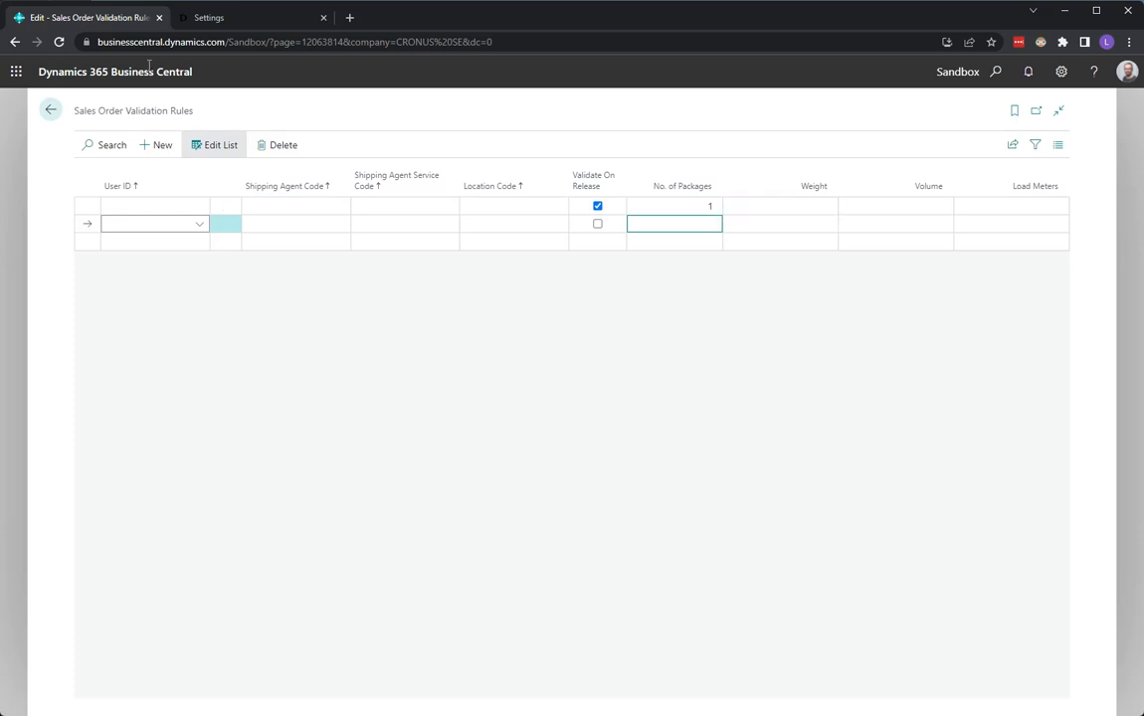
# - Switch to the LogTrade documentation and read how automatic validation is triggered when a sales order is released
pyautogui.click(234, 23)
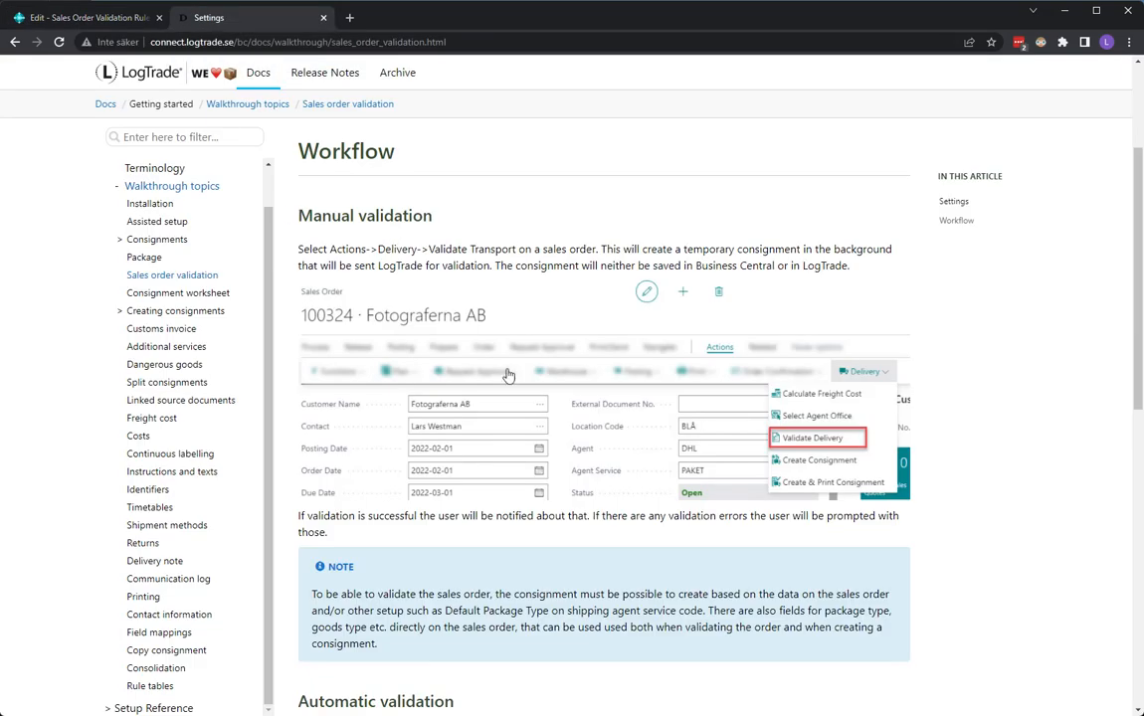
pyautogui.scroll(-6, 525, 348)
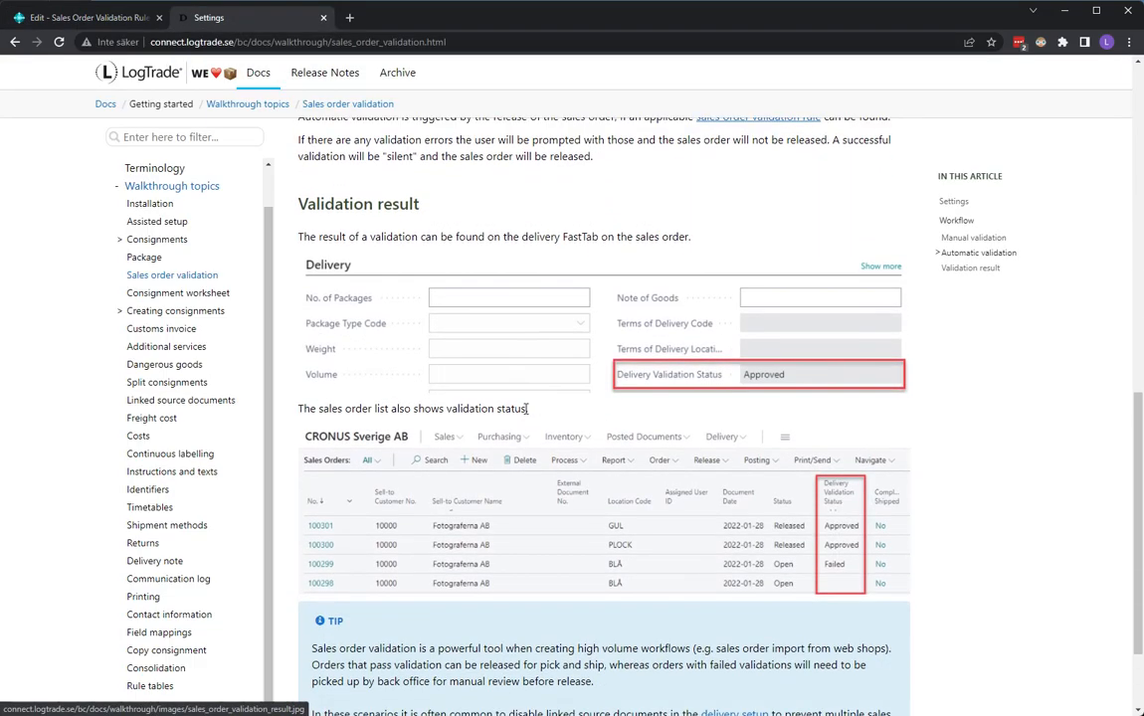
pyautogui.scroll(3, 526, 410)
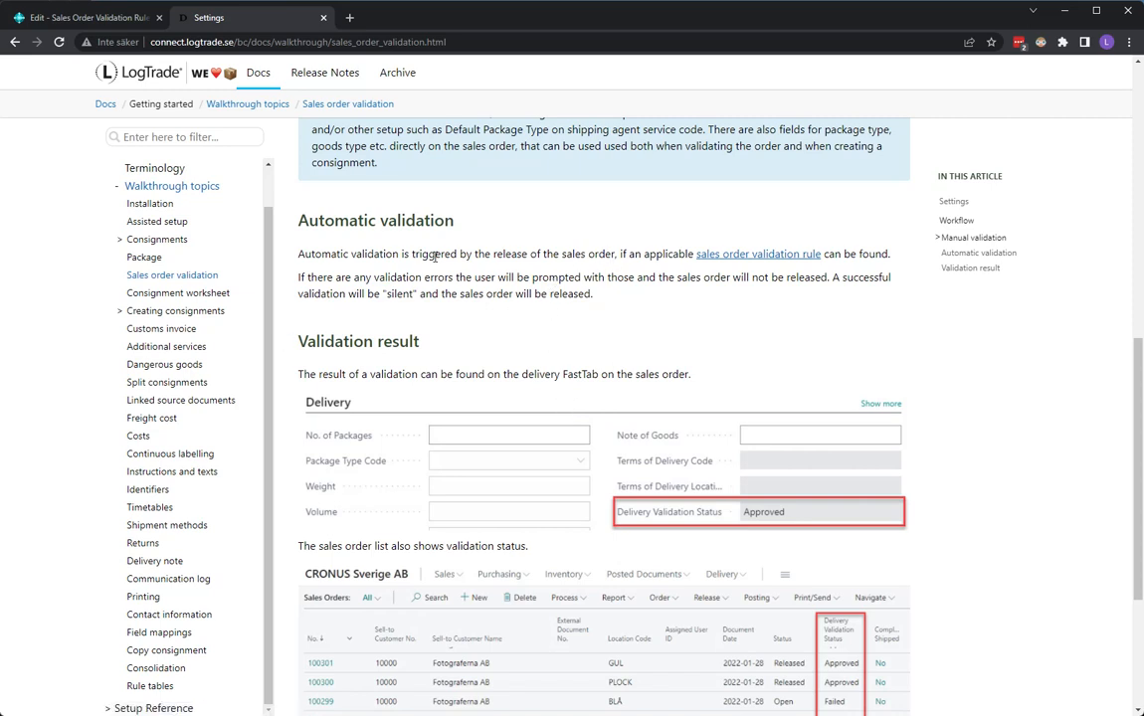
pyautogui.moveTo(299, 253); pyautogui.dragTo(600, 257)
pyautogui.click(647, 254)
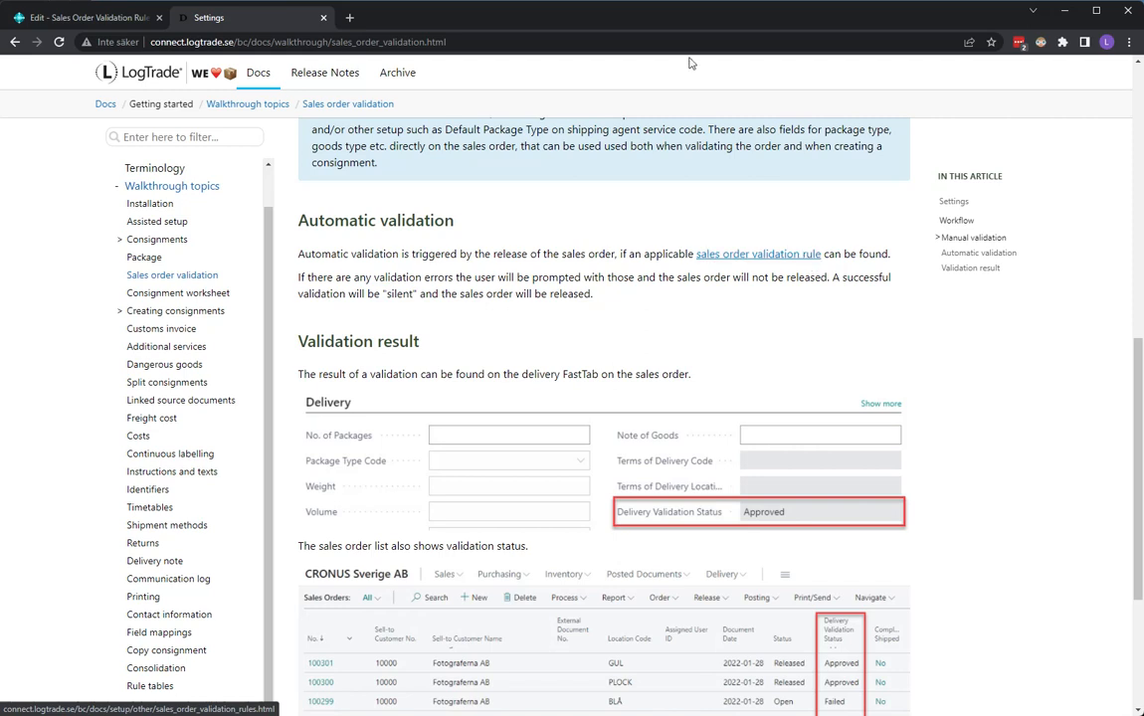
# - Return to Business Central and create a new sales order for the customer Adatum Corporation
pyautogui.click(107, 20)
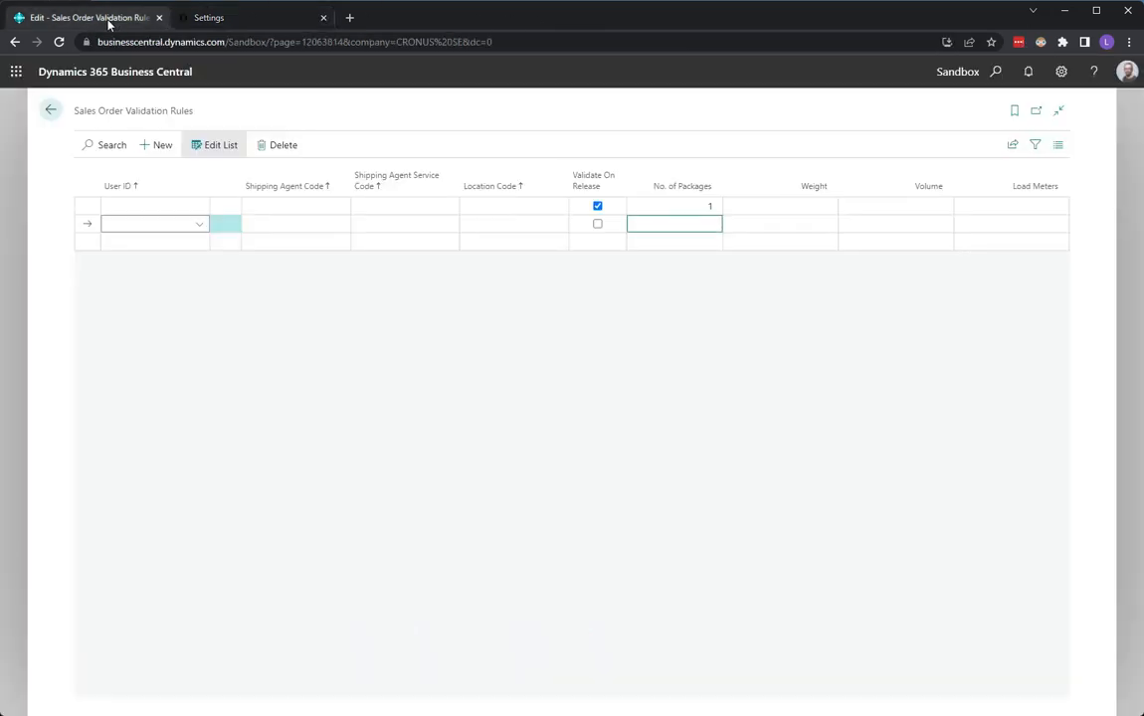
pyautogui.click(51, 110)
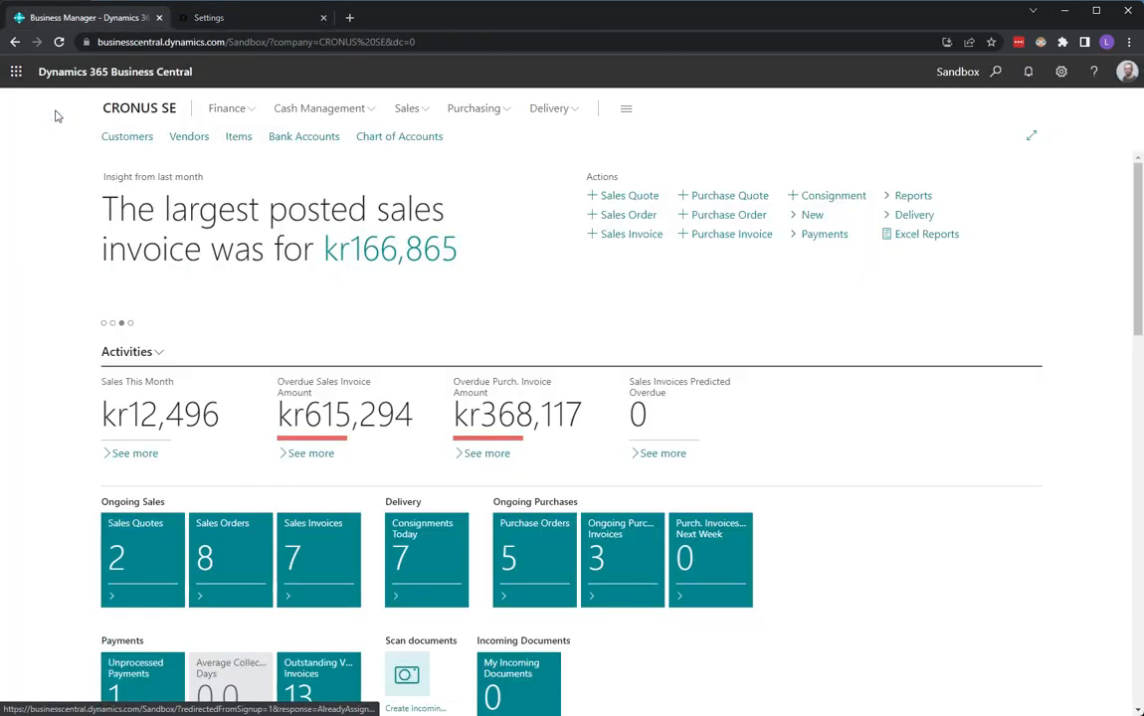
pyautogui.click(637, 217)
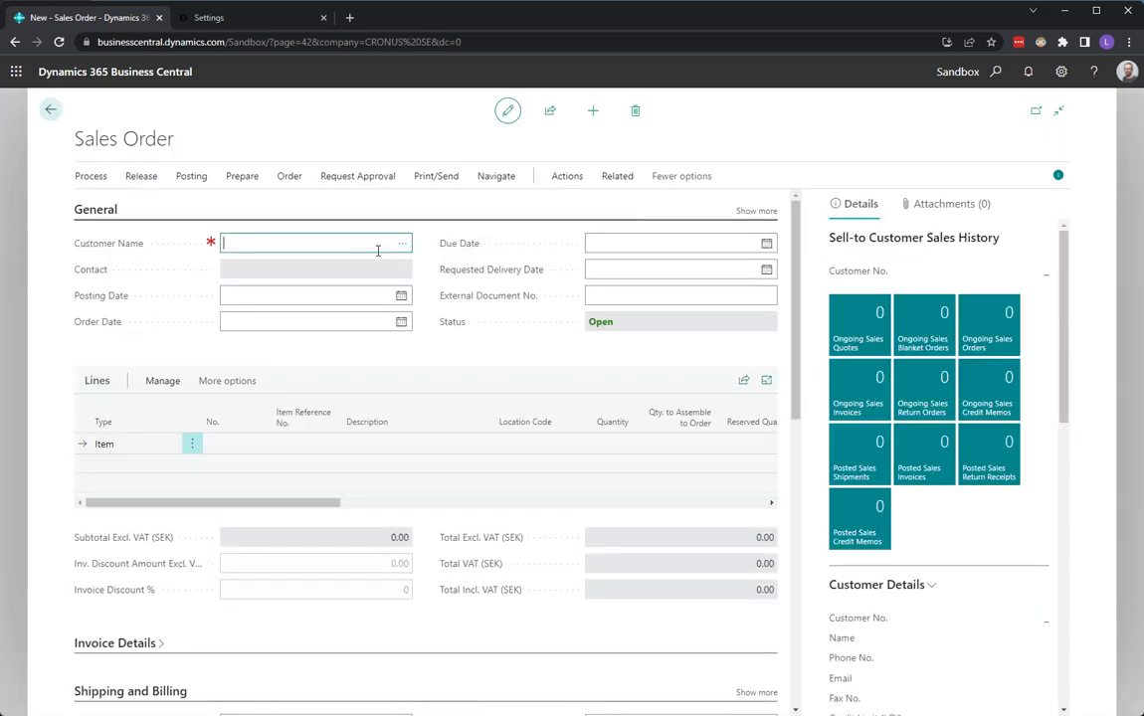
pyautogui.write('10000')
pyautogui.press('Tab')
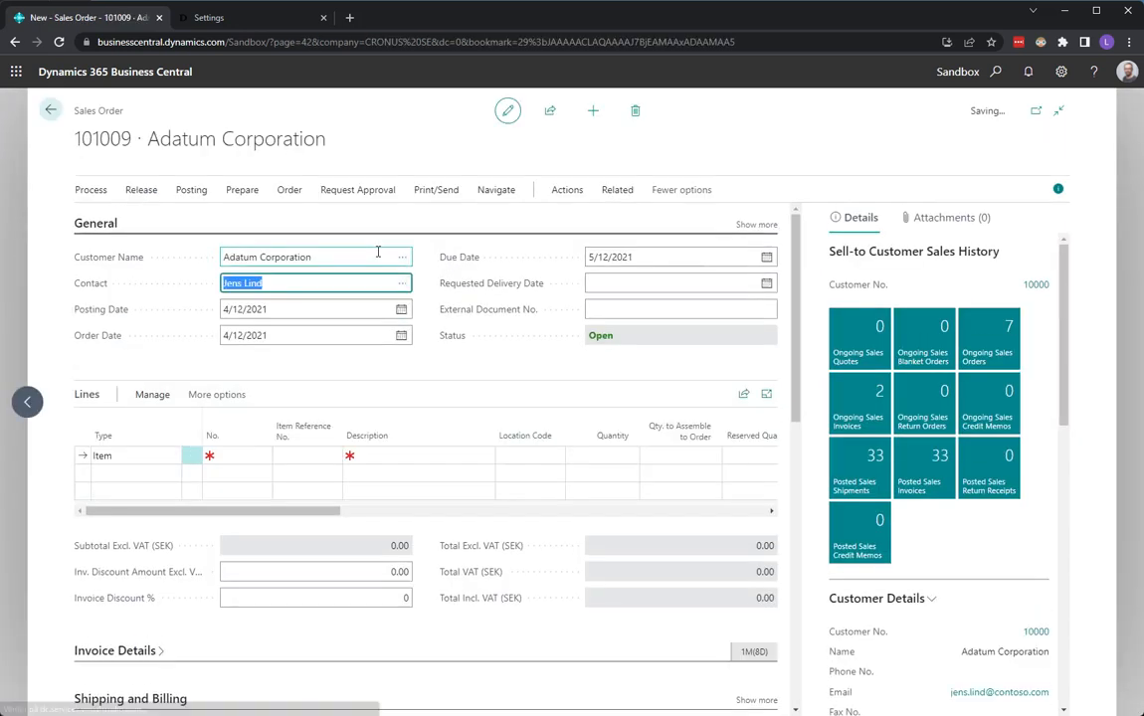
# - Add an order line for item 1896-S, ATEN Skrivbord, with a quantity of 1
pyautogui.click(235, 474)
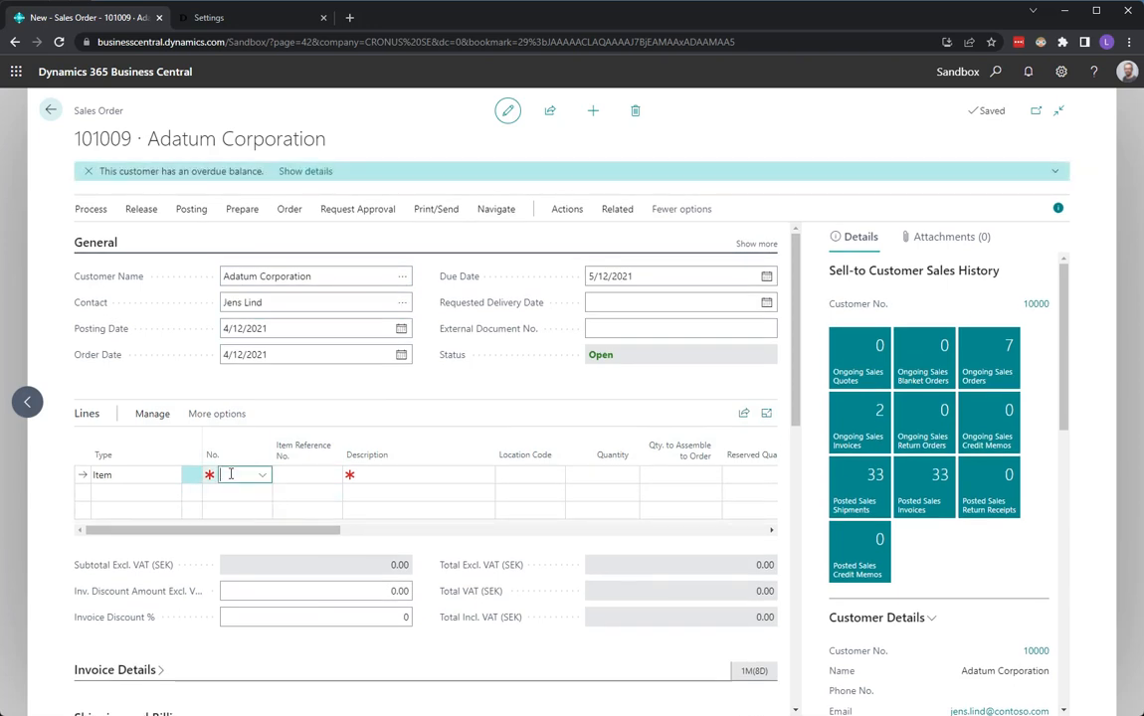
pyautogui.click(358, 532)
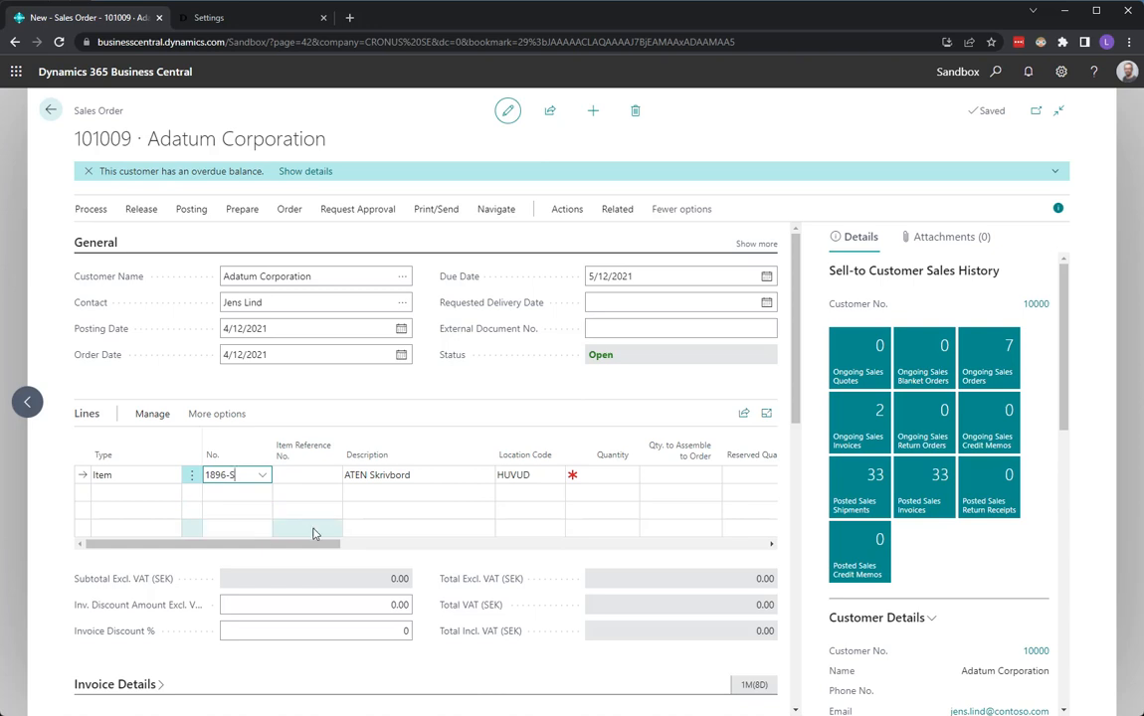
pyautogui.press('Tab')
pyautogui.press('Tab')
pyautogui.press('Tab')
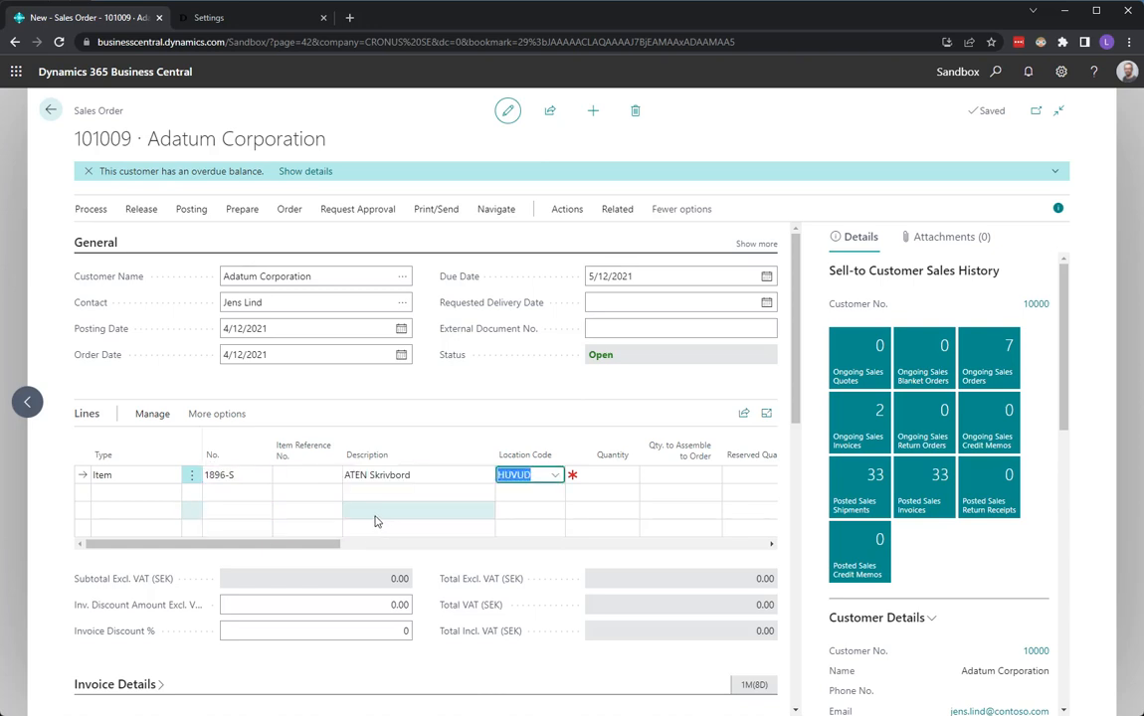
pyautogui.write('1')
pyautogui.press('Tab')
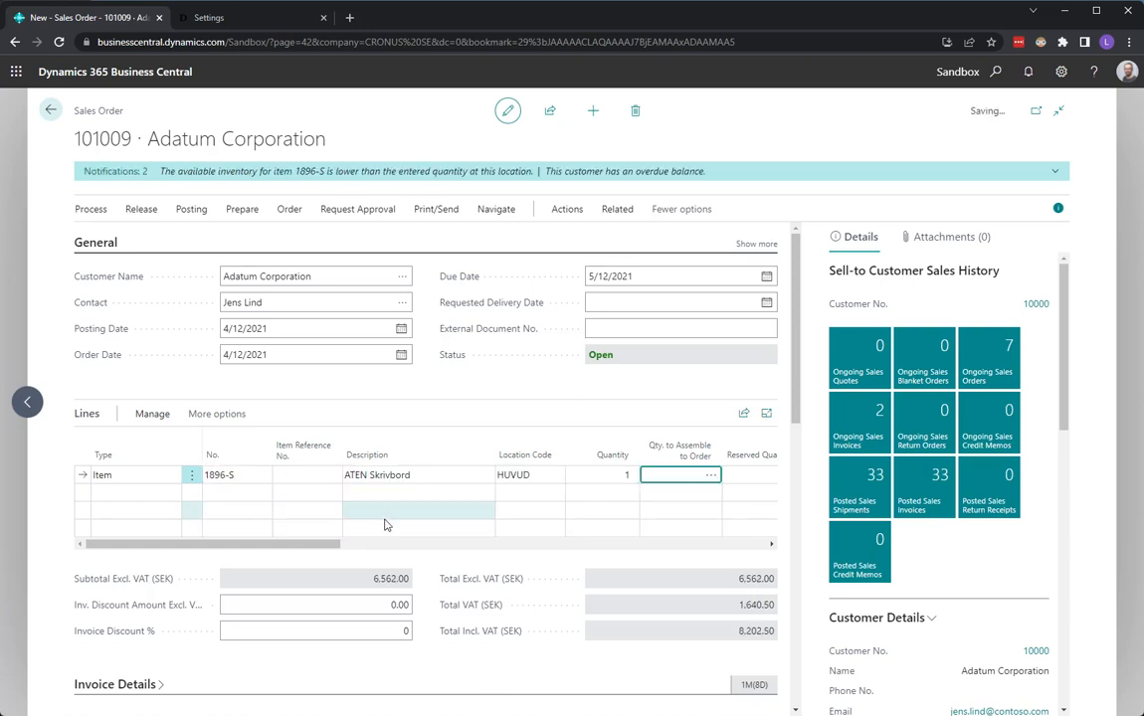
# - Try to release the sales order, dismiss the message, and check the Delivery Validation Status in the Delivery details
pyautogui.click(140, 210)
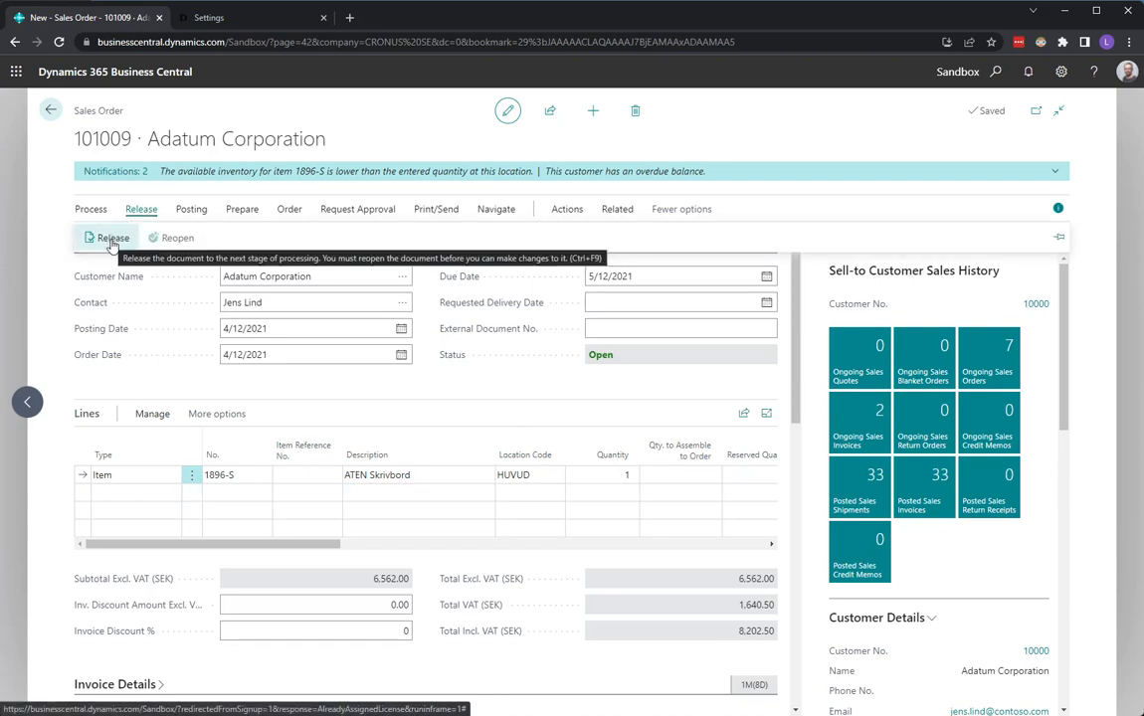
pyautogui.click(111, 240)
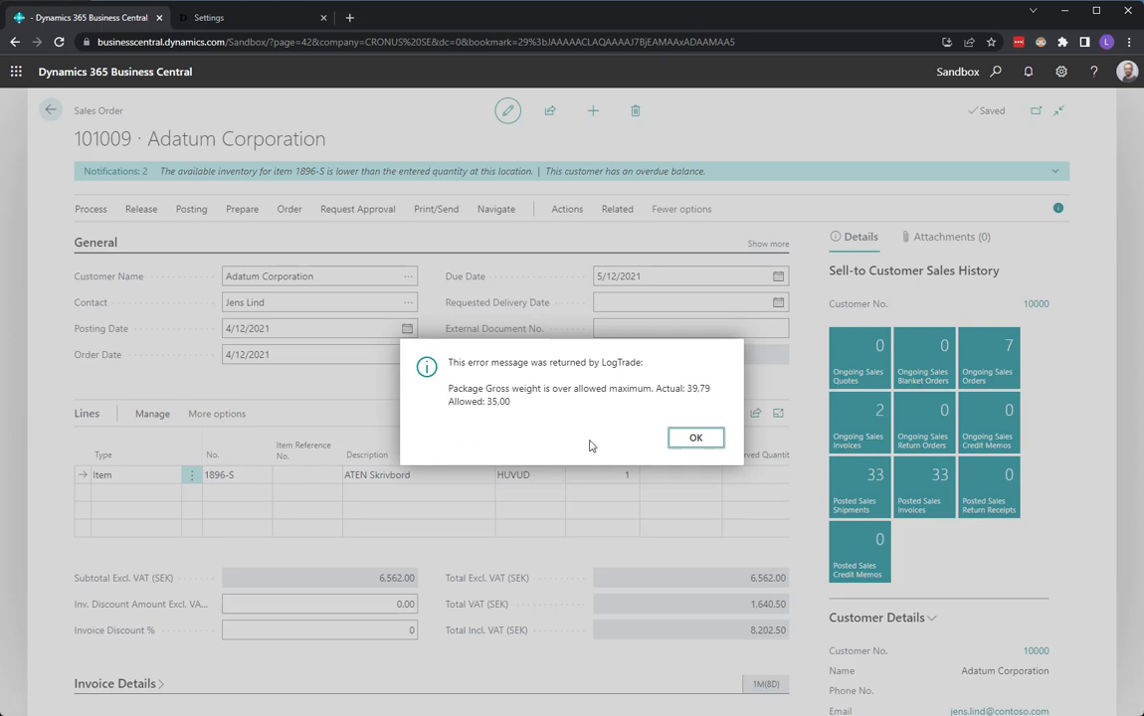
pyautogui.click(693, 437)
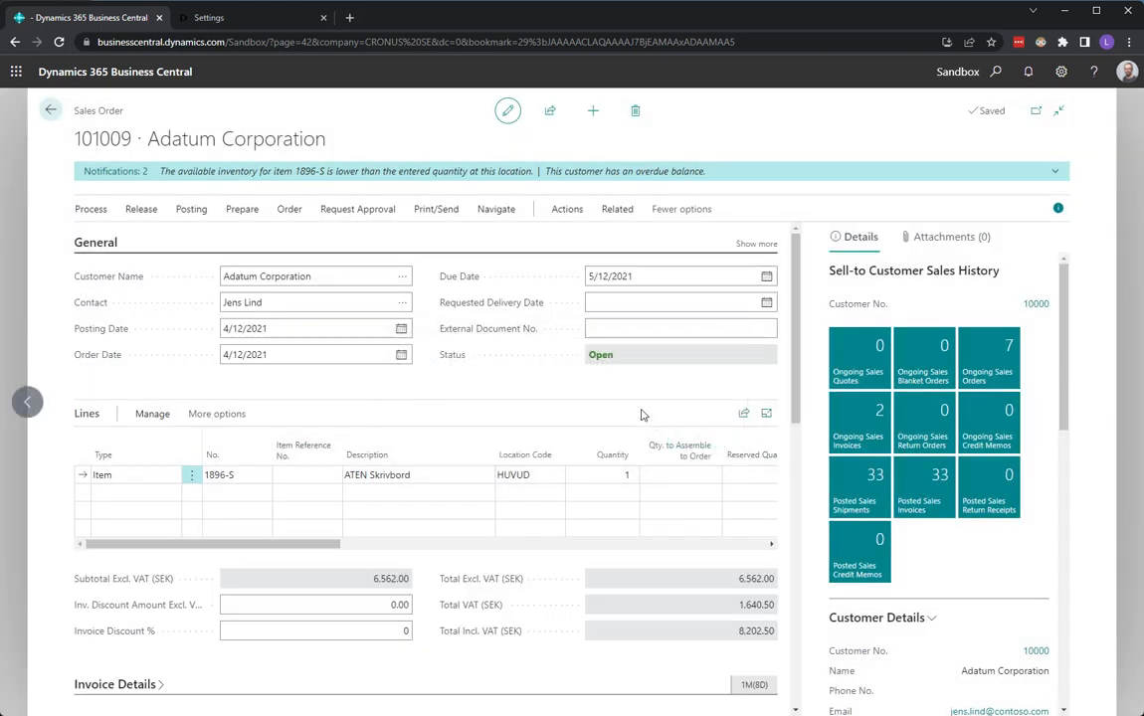
pyautogui.scroll(-3, 651, 376)
pyautogui.scroll(-4, 651, 376)
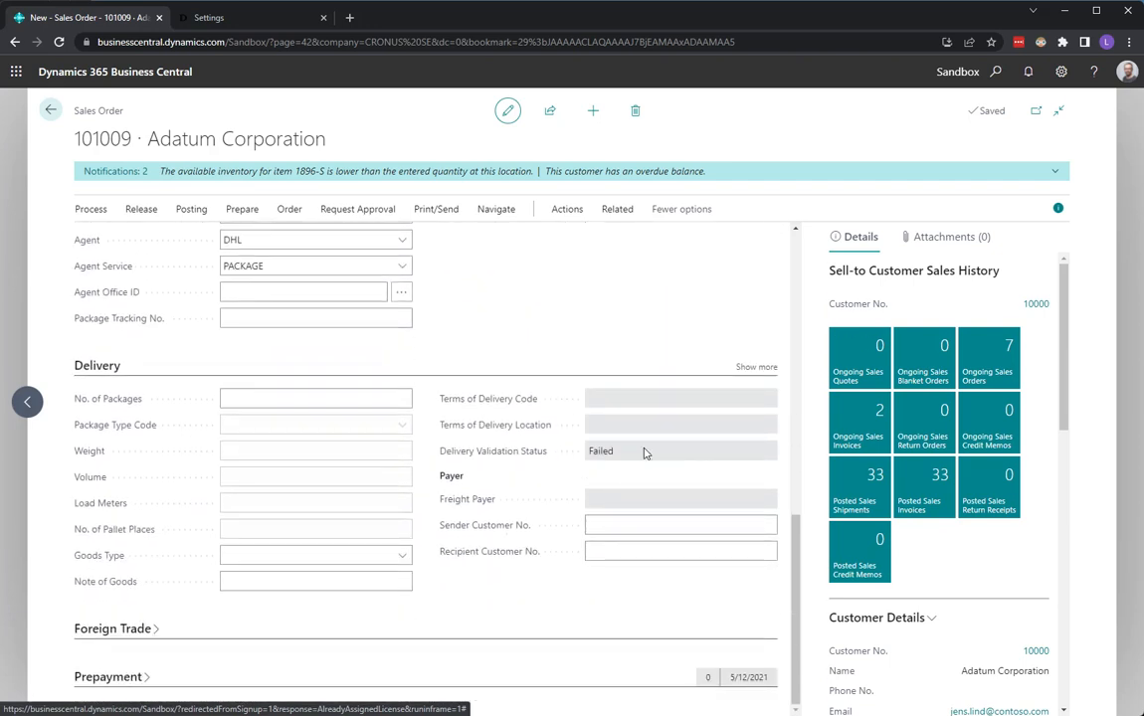
# - Change the order's Agent Service to PALLET and agree to update the lines
pyautogui.scroll(2, 650, 475)
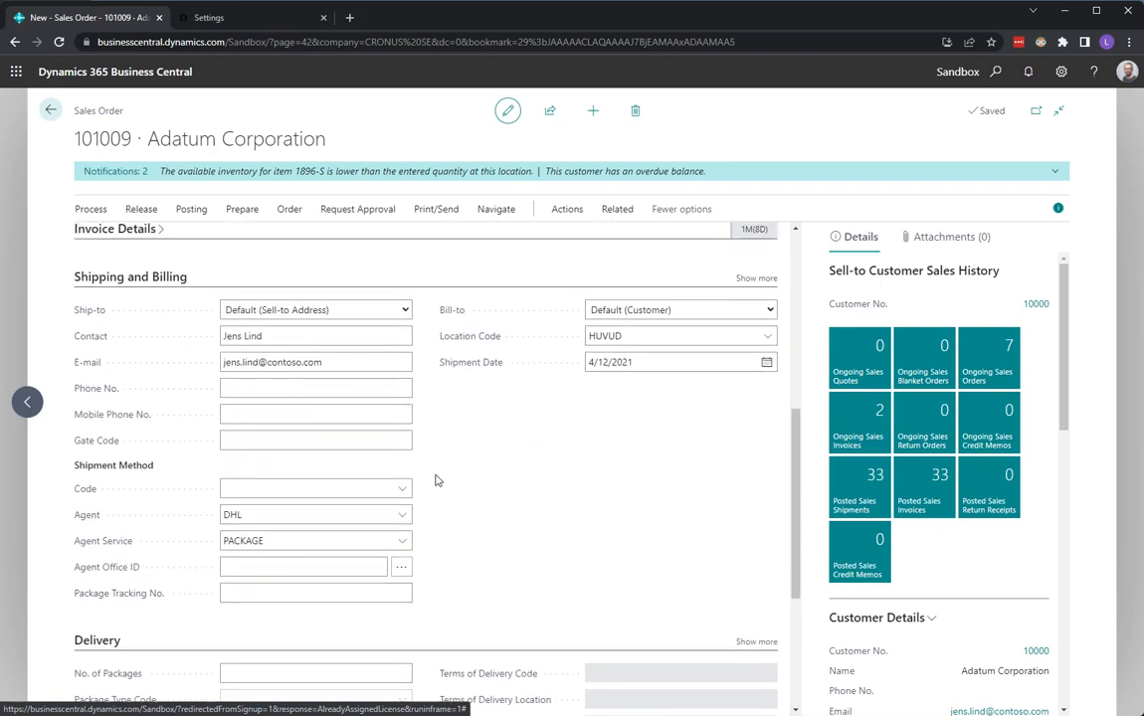
pyautogui.click(403, 542)
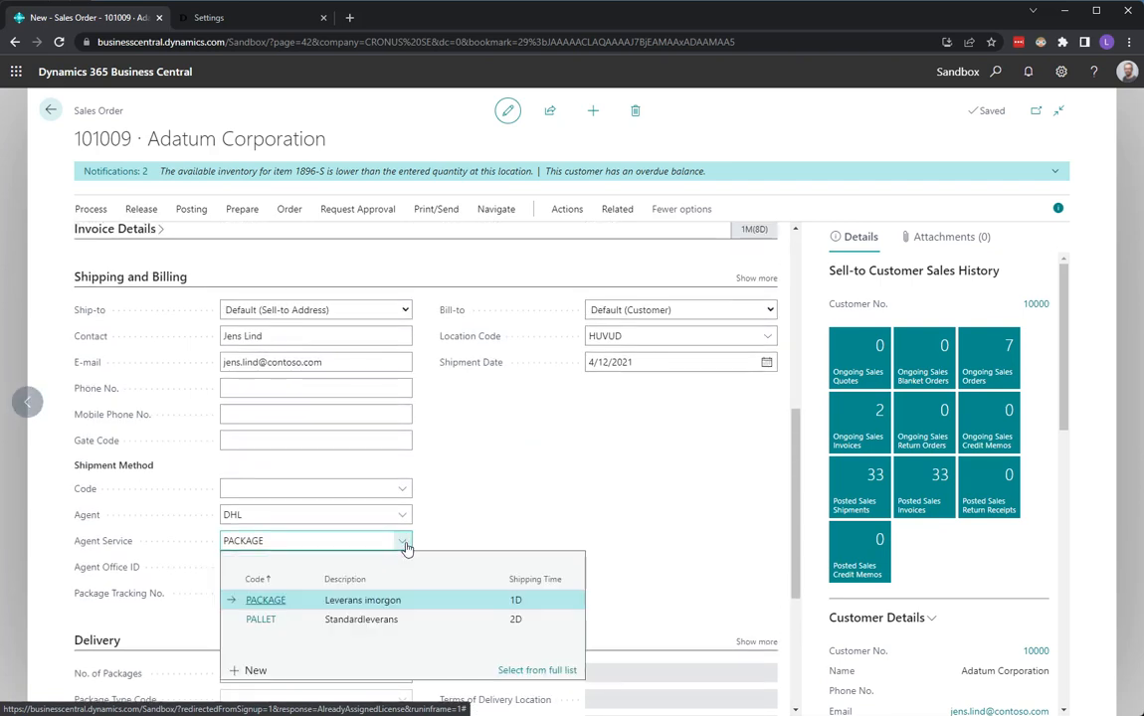
pyautogui.click(361, 621)
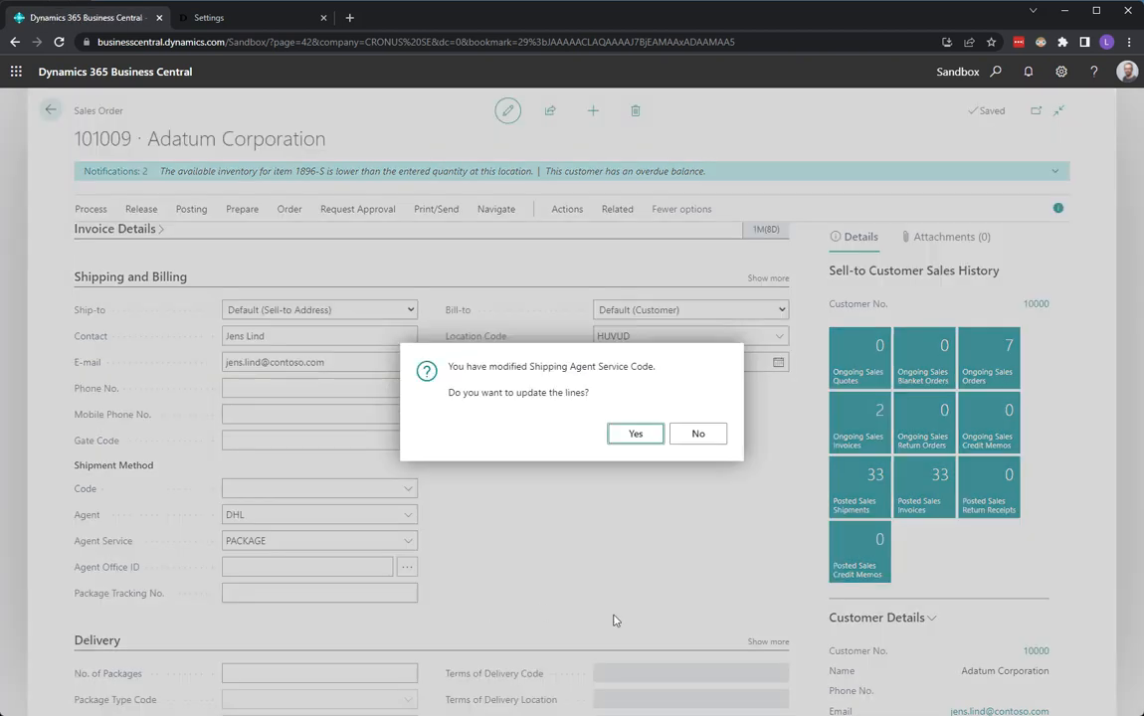
pyautogui.press('Return')
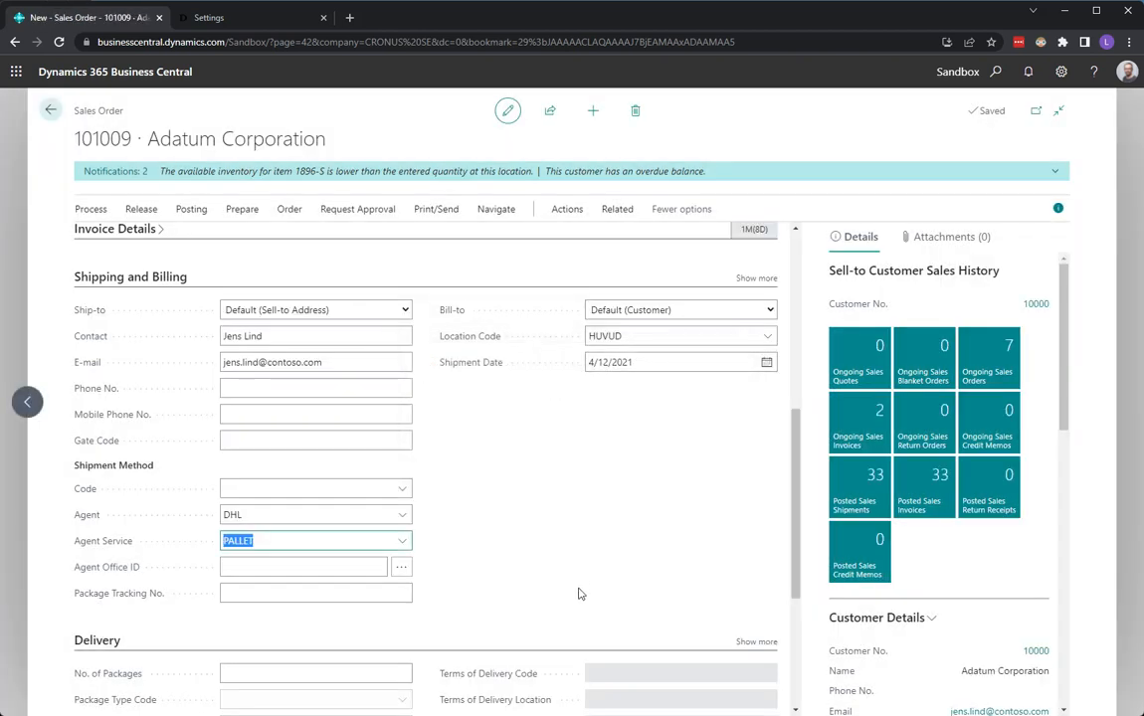
# - Release the sales order with the PALLET service and check its Delivery Validation Status and order Status
pyautogui.scroll(5, 580, 594)
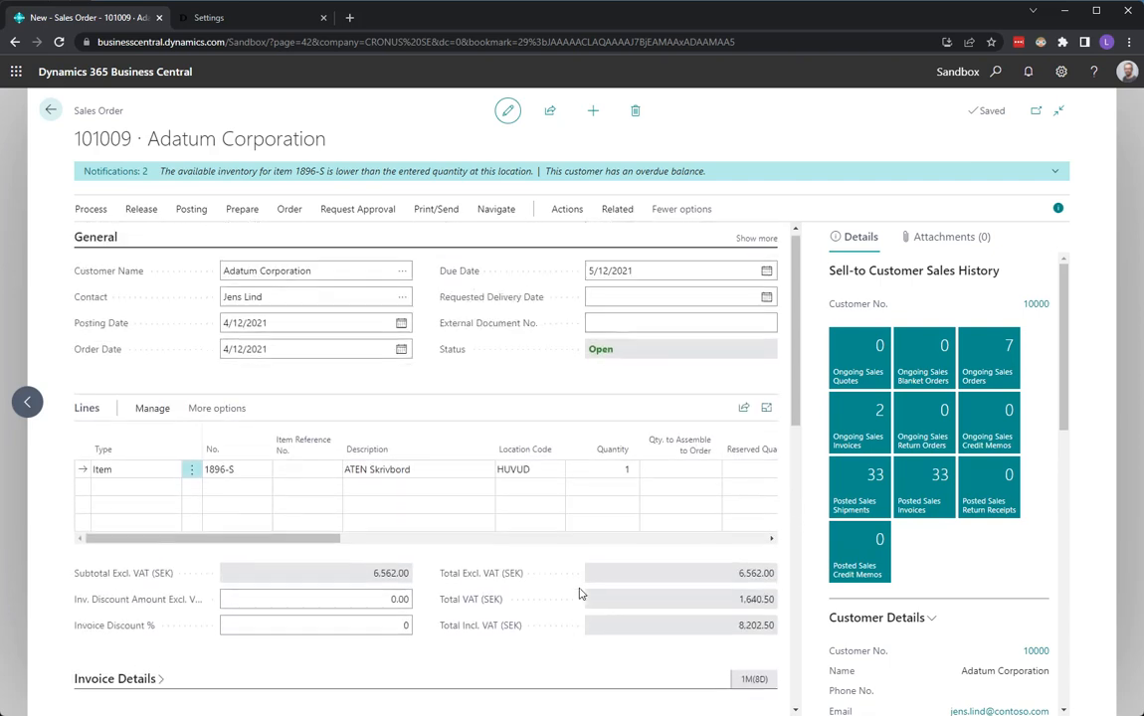
pyautogui.click(141, 207)
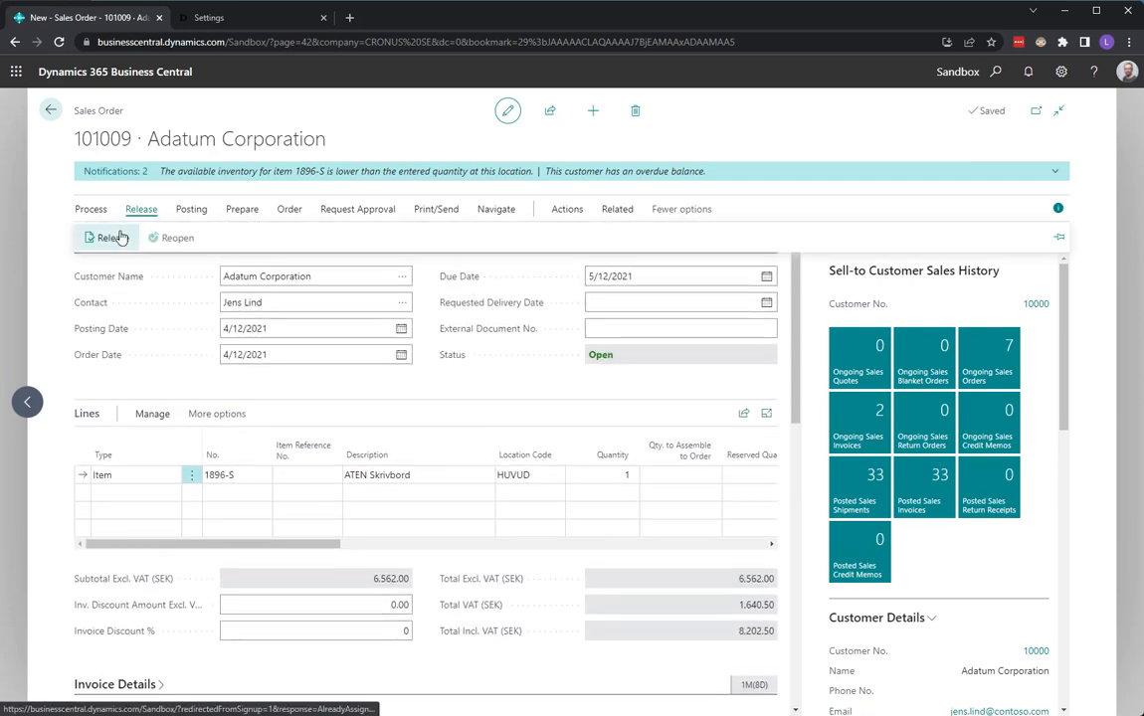
pyautogui.click(114, 238)
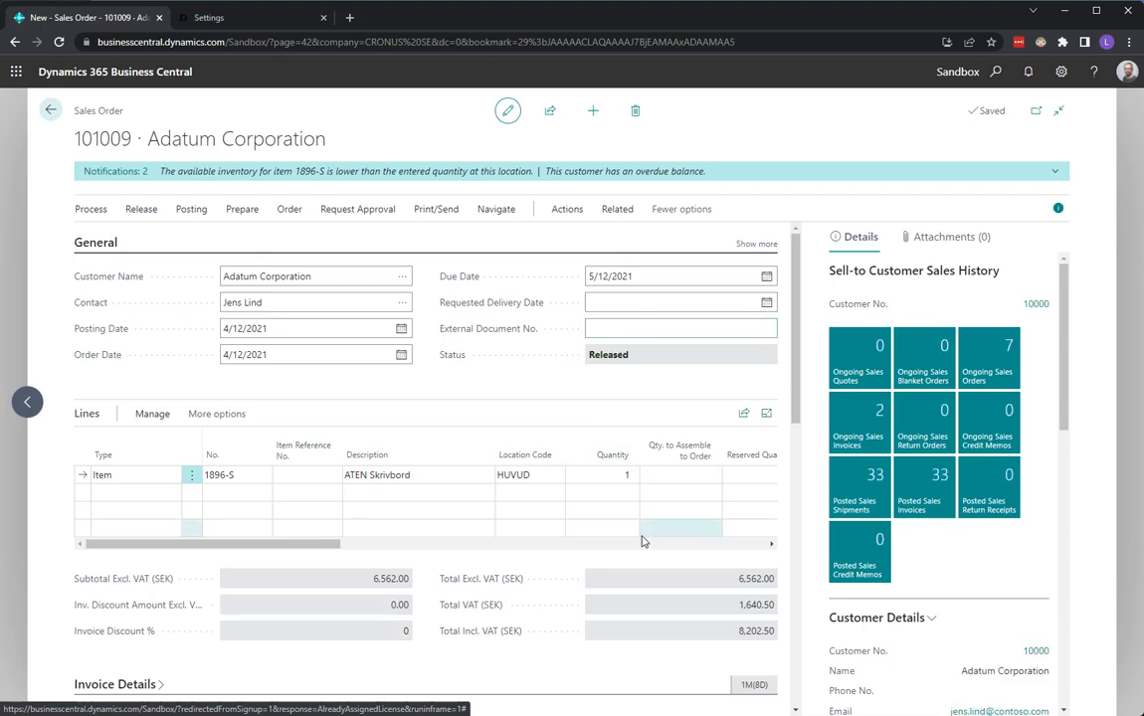
pyautogui.scroll(-6, 642, 542)
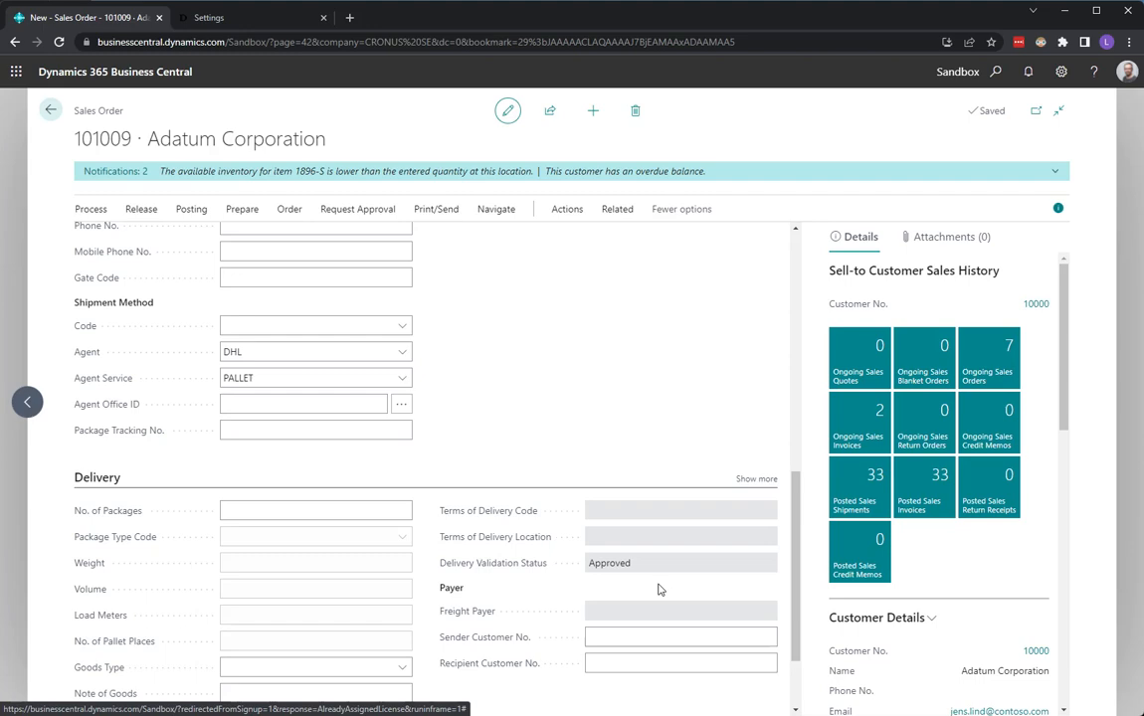
pyautogui.scroll(10, 657, 589)
pyautogui.click(615, 331)
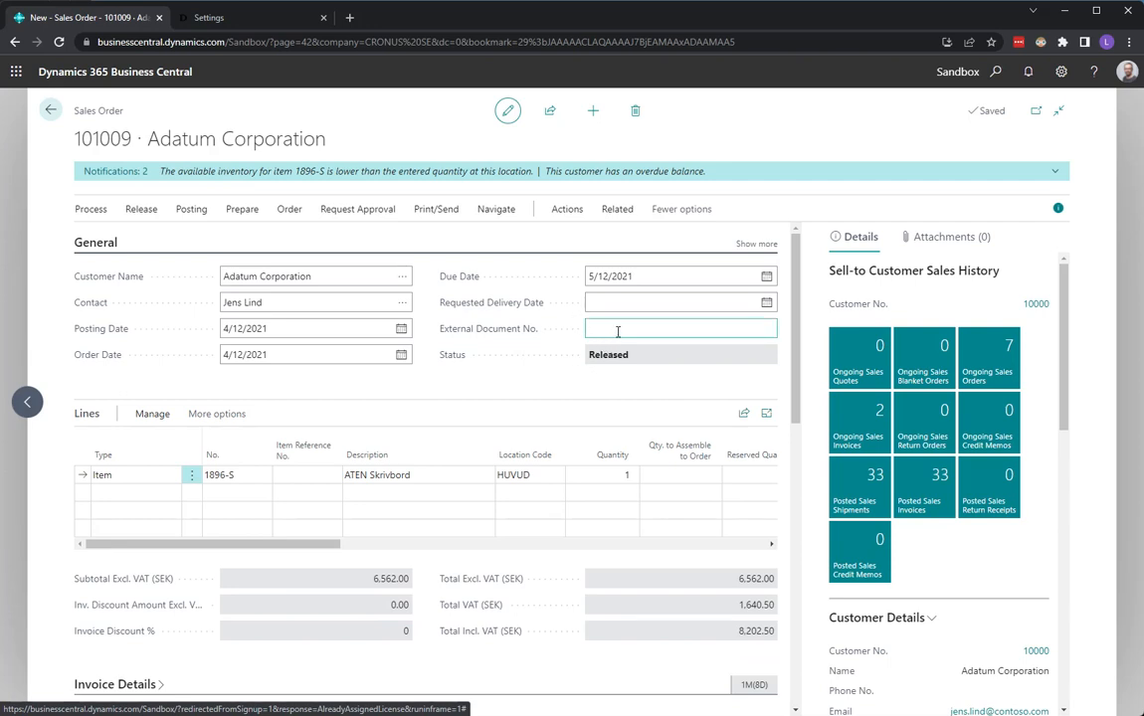